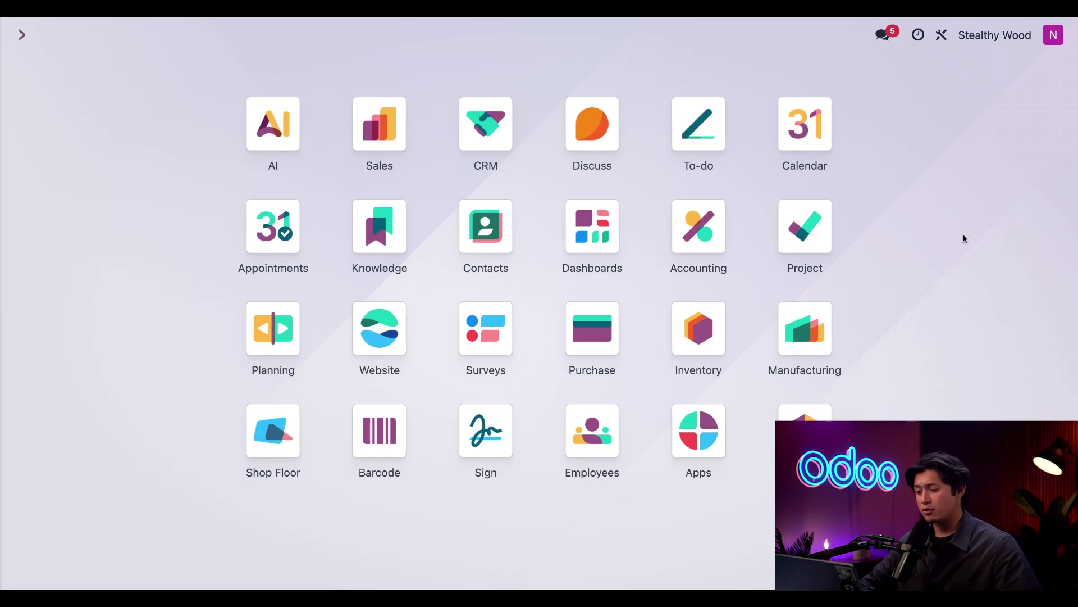
- Search all Apps, without the Apps filter, for the 'AI SERVER ACTIONS' module
{"action": "left_click", "coordinate": [696, 438]}
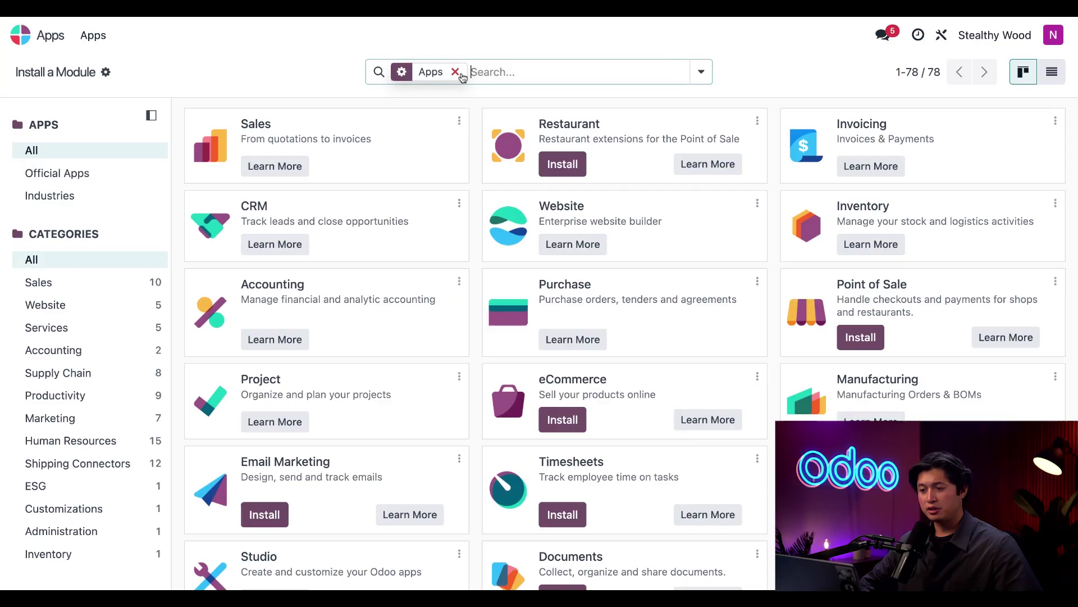
{"action": "left_click", "coordinate": [455, 73]}
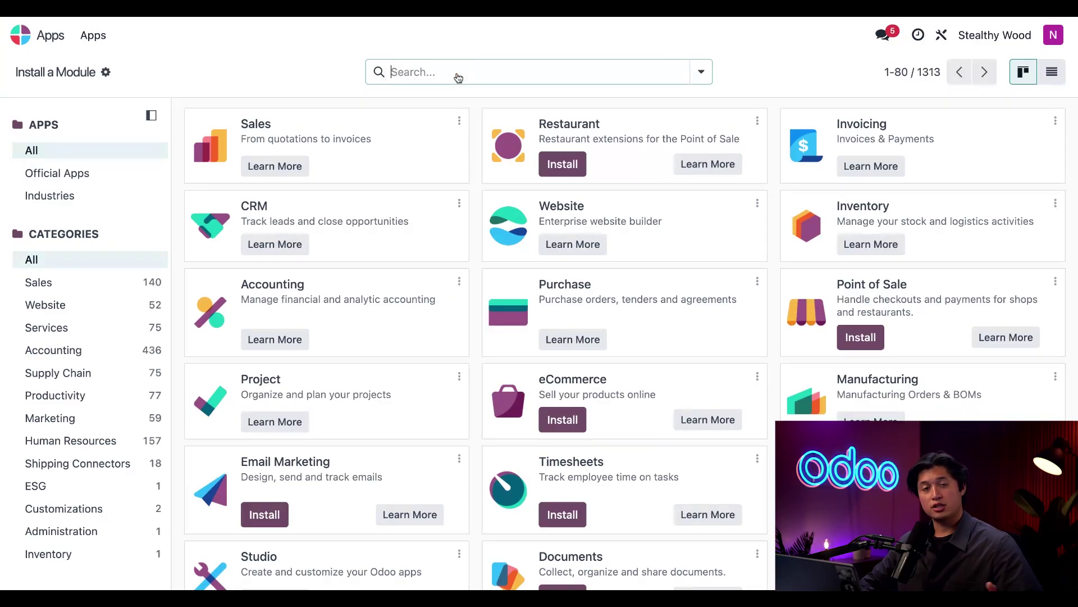
{"action": "type", "text": "AI"}
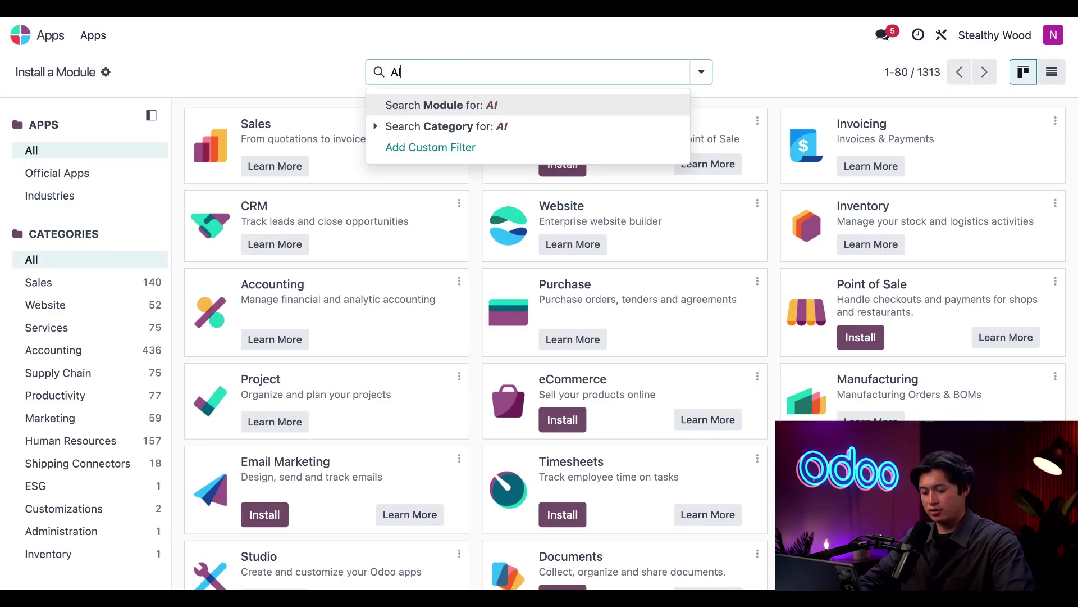
{"action": "type", "text": " SERVER ACTION"}
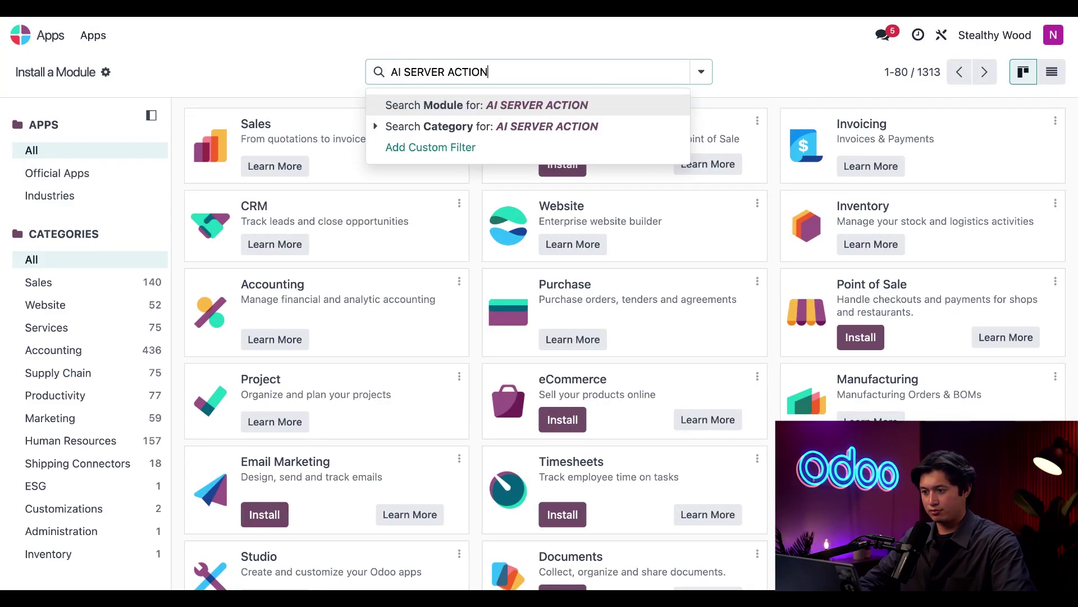
{"action": "type", "text": "S"}
{"action": "key", "text": "Return"}
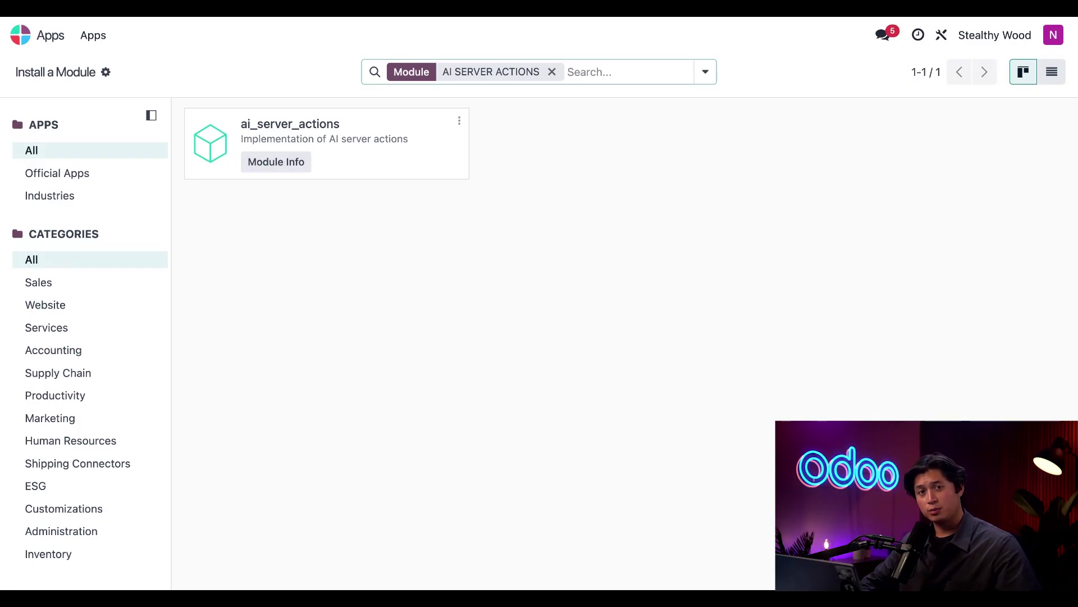
- Activate developer mode from the general Settings
{"action": "left_click", "coordinate": [20, 35]}
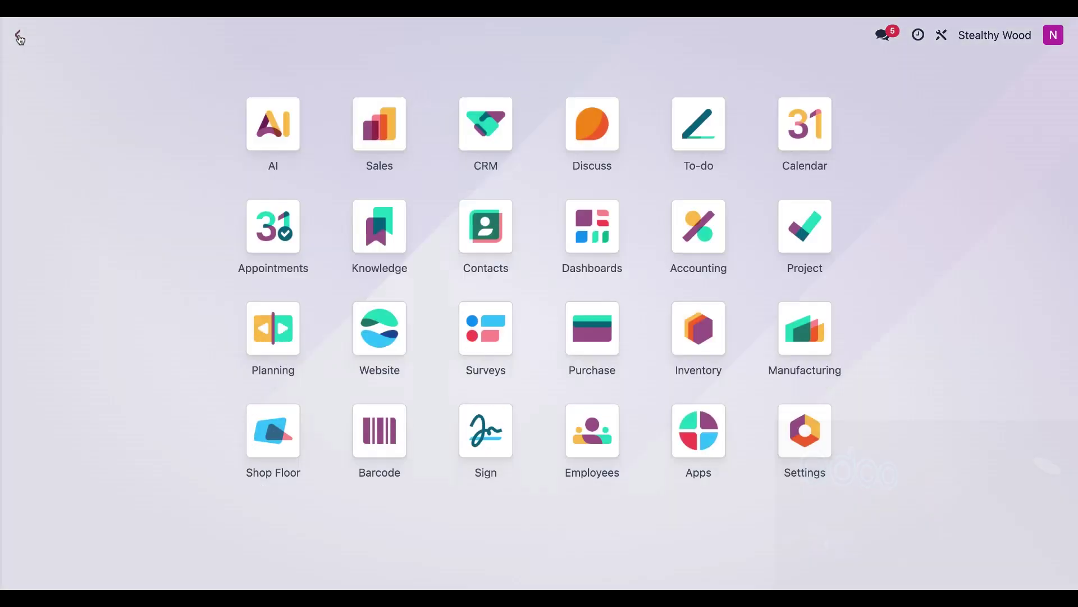
{"action": "left_click", "coordinate": [801, 436]}
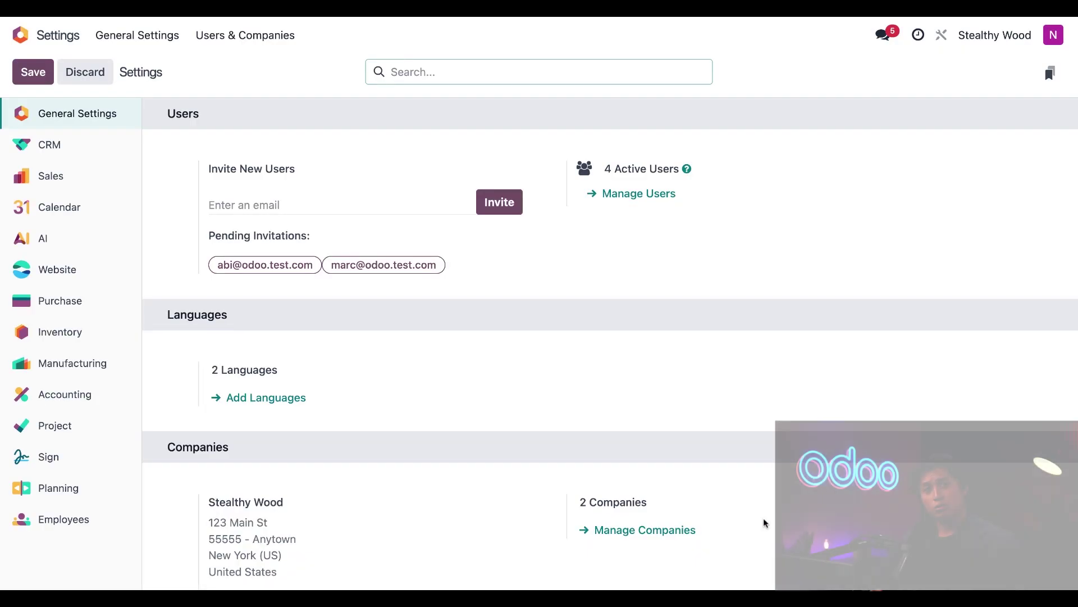
{"action": "scroll", "coordinate": [764, 519], "scroll_direction": "down", "scroll_amount": 10}
{"action": "scroll", "coordinate": [764, 518], "scroll_direction": "down", "scroll_amount": 10}
{"action": "scroll", "coordinate": [763, 518], "scroll_direction": "down", "scroll_amount": 3}
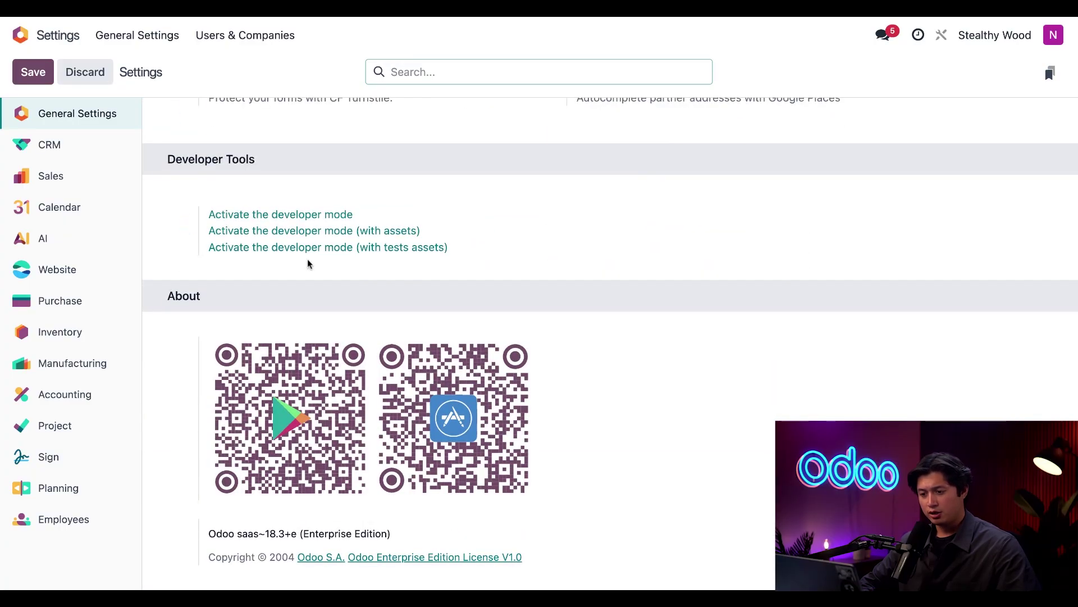
{"action": "left_click", "coordinate": [294, 219]}
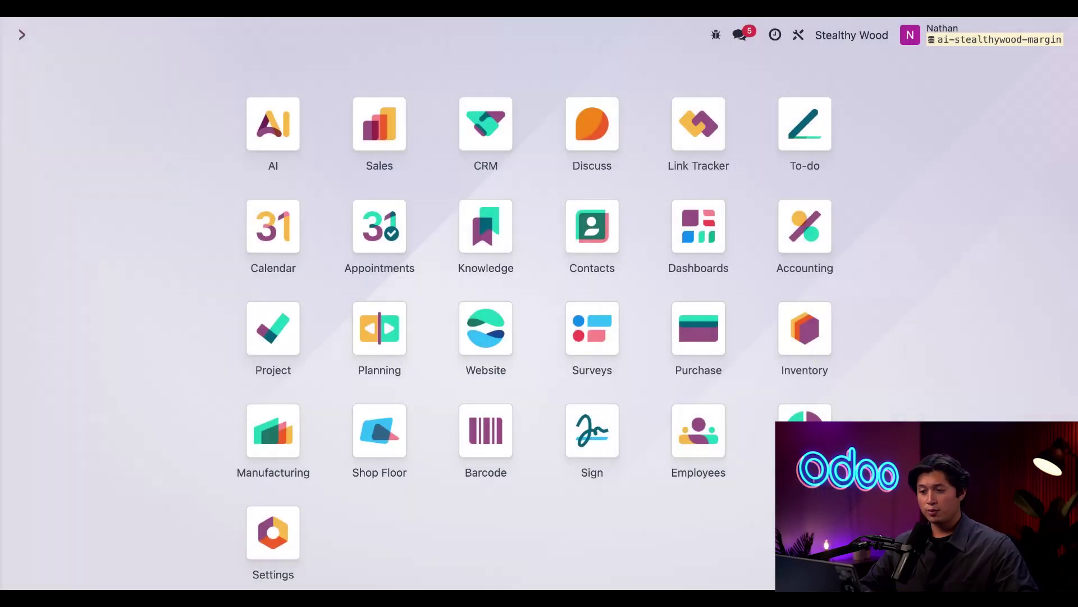
- Create a new Sales quotation and open its form in the Studio editor
{"action": "left_click", "coordinate": [386, 136]}
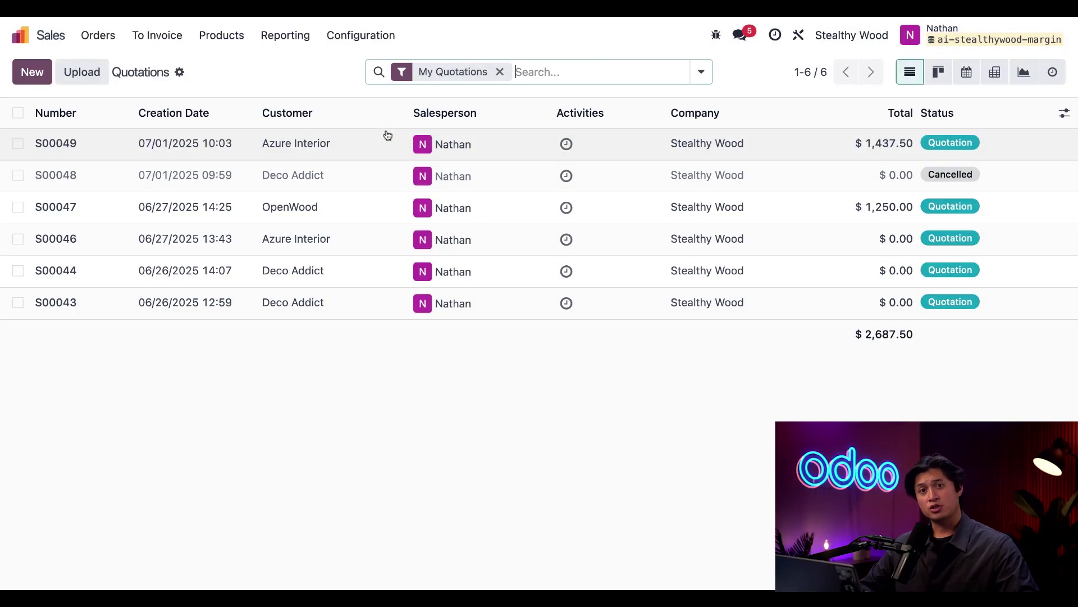
{"action": "left_click", "coordinate": [32, 72]}
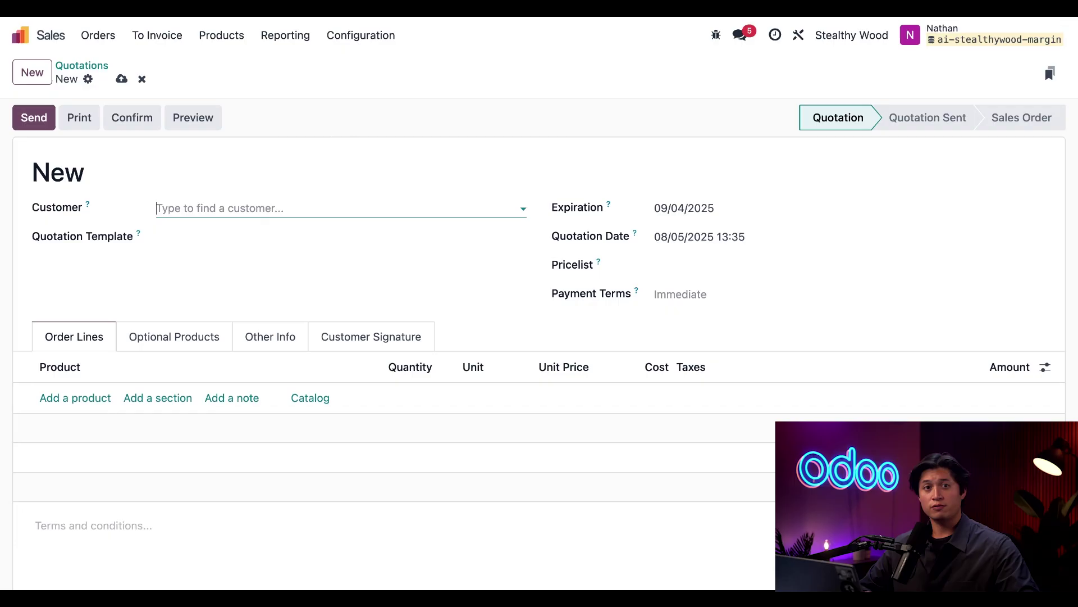
{"action": "left_click", "coordinate": [798, 37]}
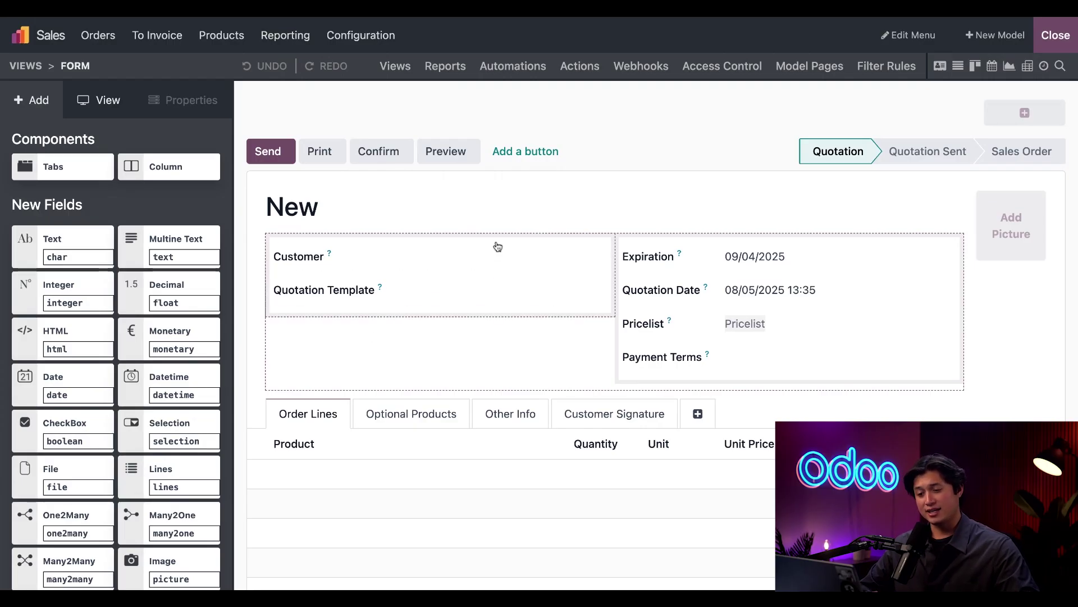
{"action": "left_click_drag", "start_coordinate": [180, 295], "coordinate": [521, 298]}
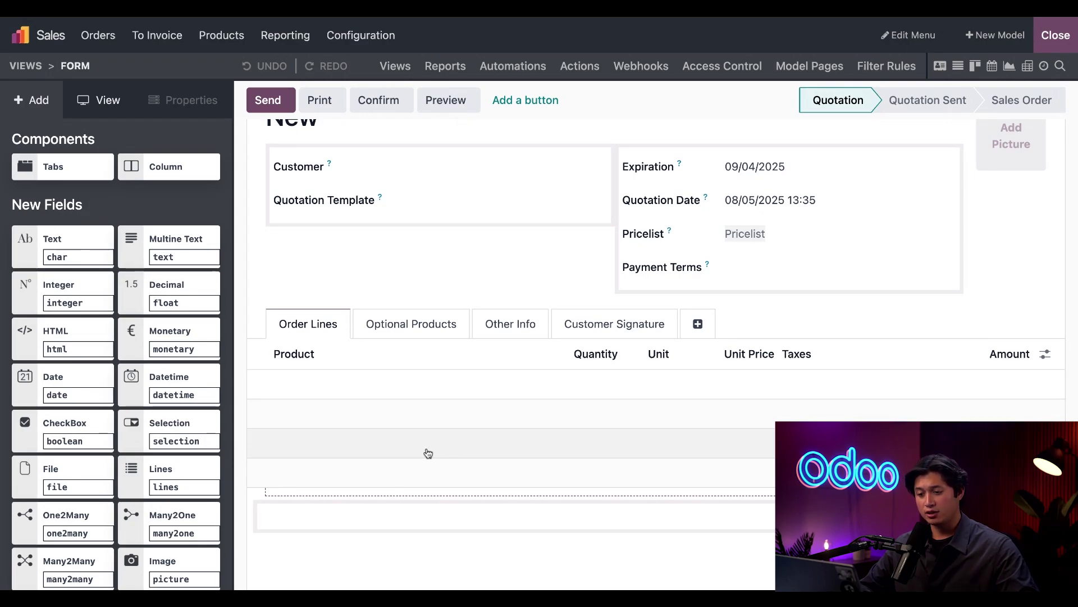
- Add a 'New Decimal' column to the Order Lines list between Unit Price and Taxes
{"action": "left_click", "coordinate": [395, 417]}
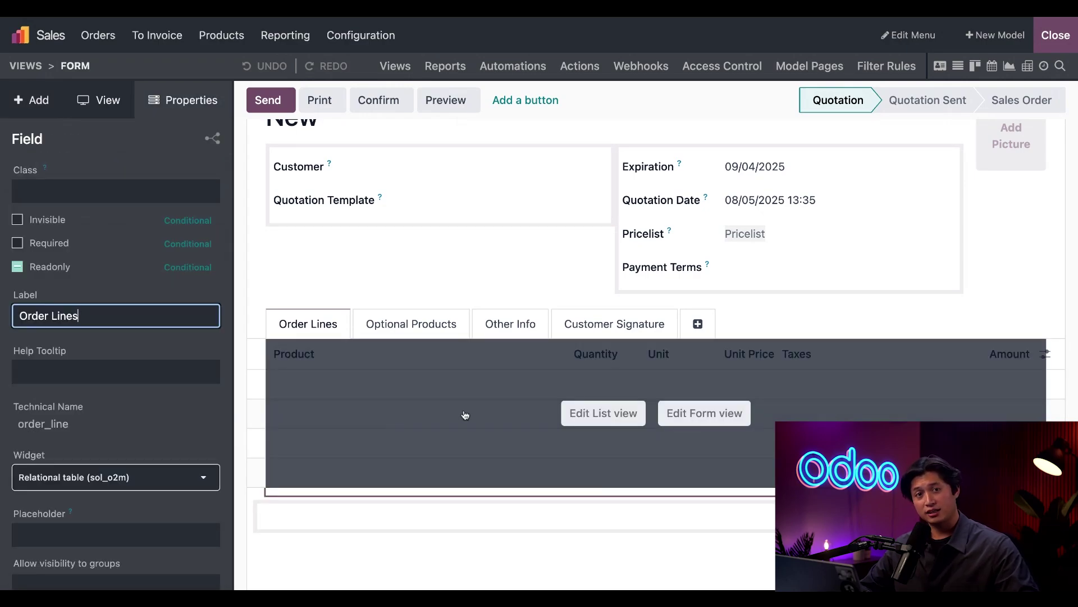
{"action": "left_click", "coordinate": [590, 417]}
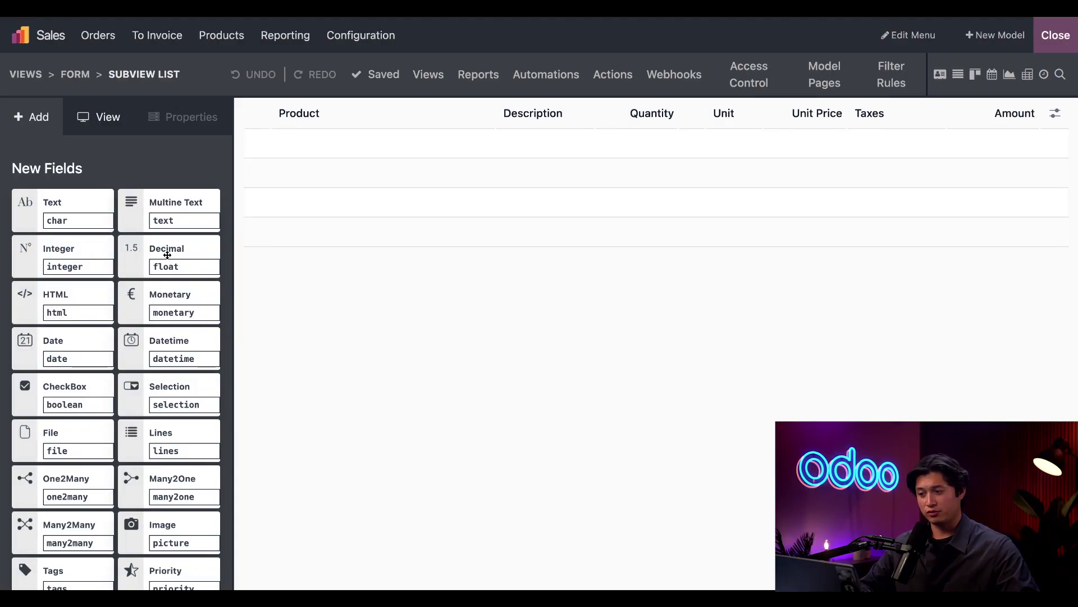
{"action": "left_click_drag", "start_coordinate": [167, 255], "coordinate": [840, 131]}
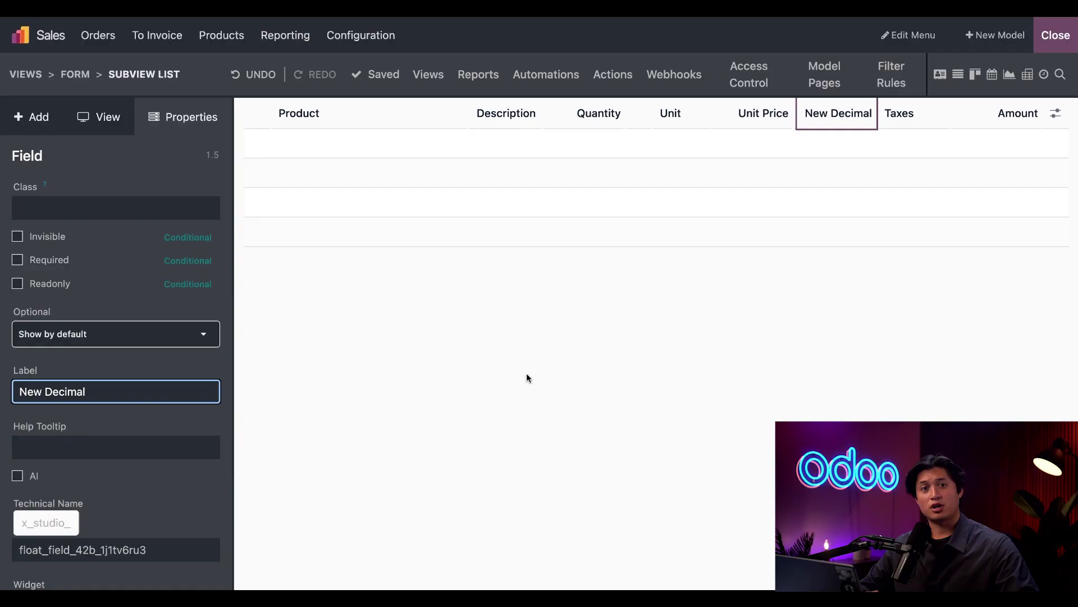
{"action": "scroll", "coordinate": [140, 496], "scroll_direction": "down", "scroll_amount": 2}
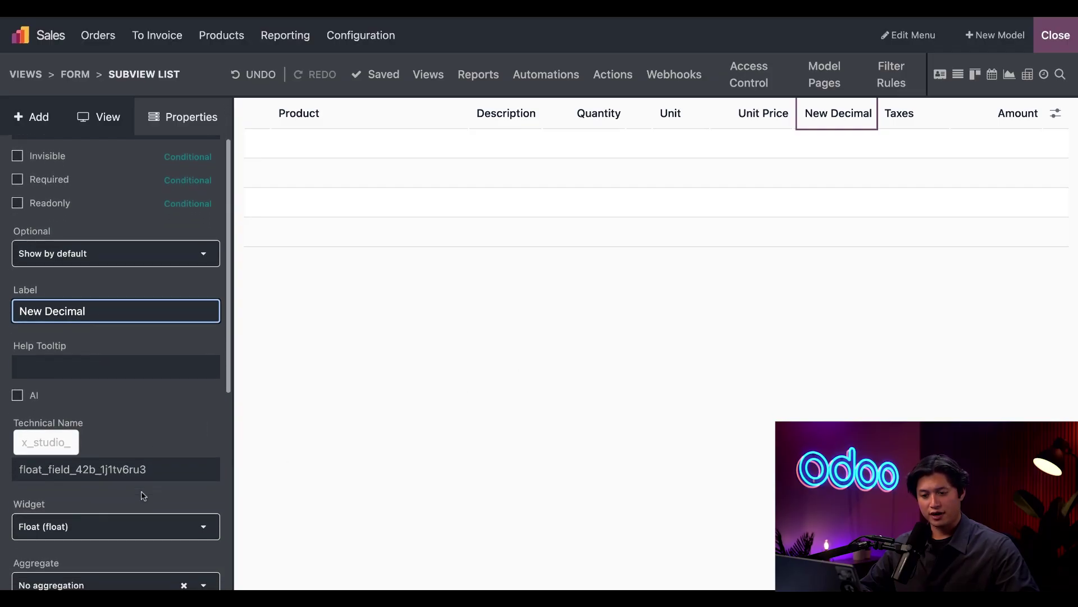
- Rename the new order-line column to 'Target Margin' and set its widget to Percentage
{"action": "triple_click", "coordinate": [119, 311]}
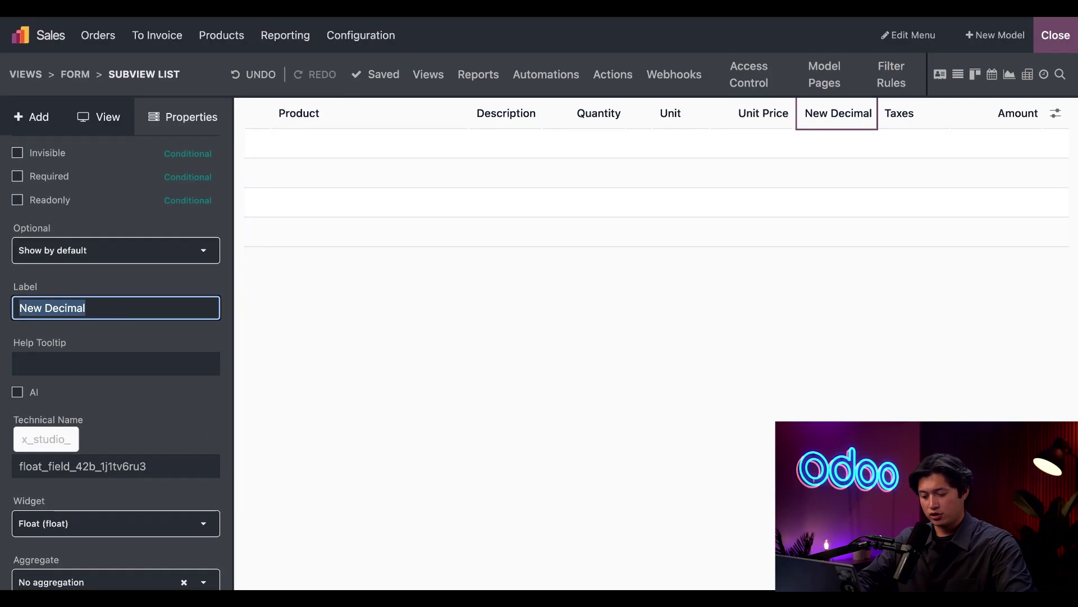
{"action": "type", "text": "Target Ma"}
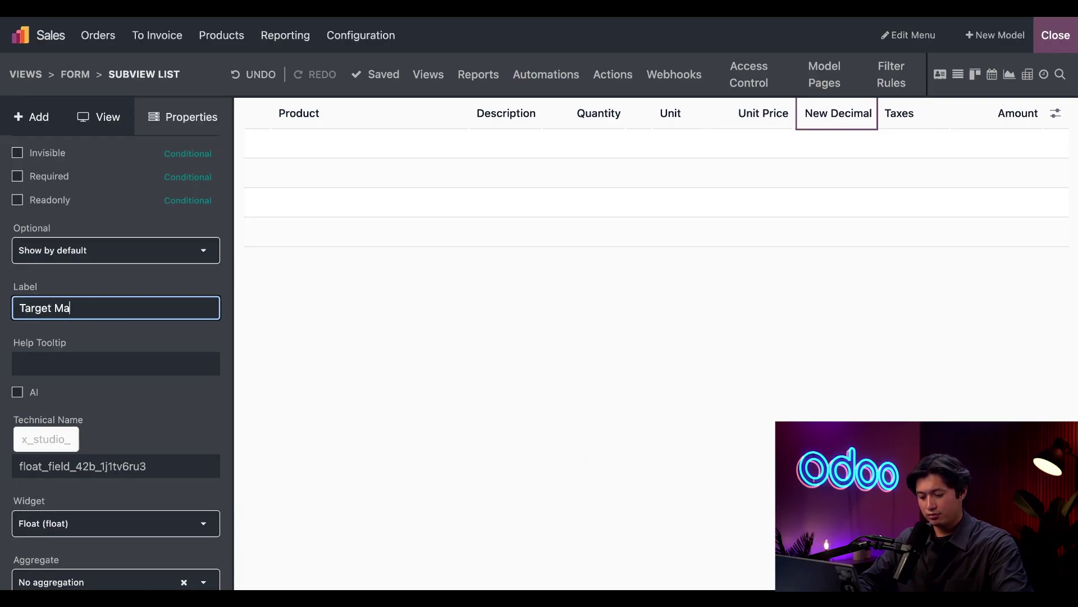
{"action": "type", "text": "rgin"}
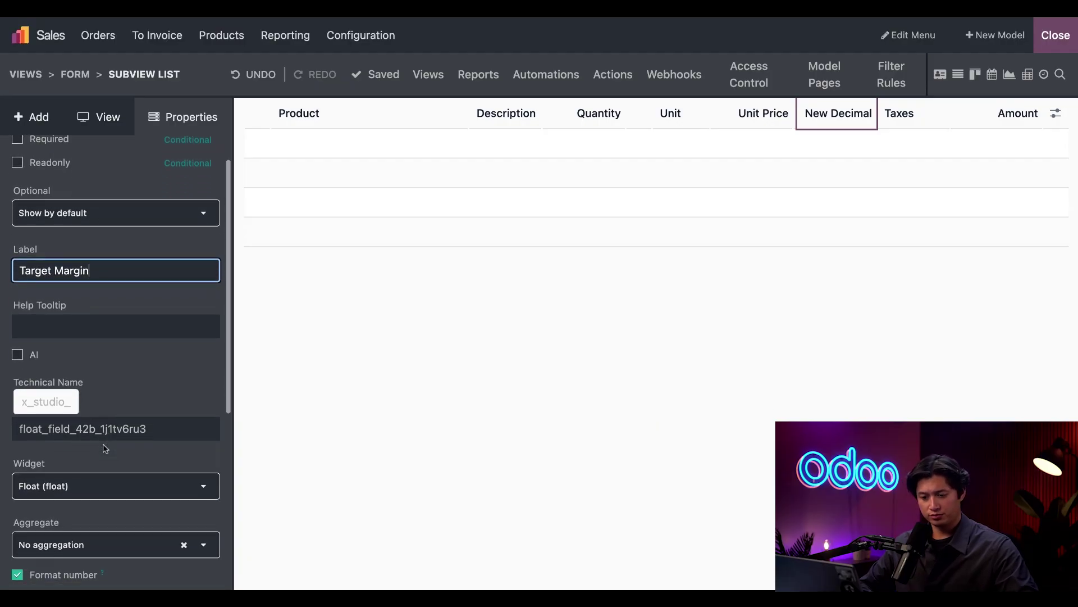
{"action": "scroll", "coordinate": [103, 449], "scroll_direction": "down", "scroll_amount": 1}
{"action": "key", "text": "Return"}
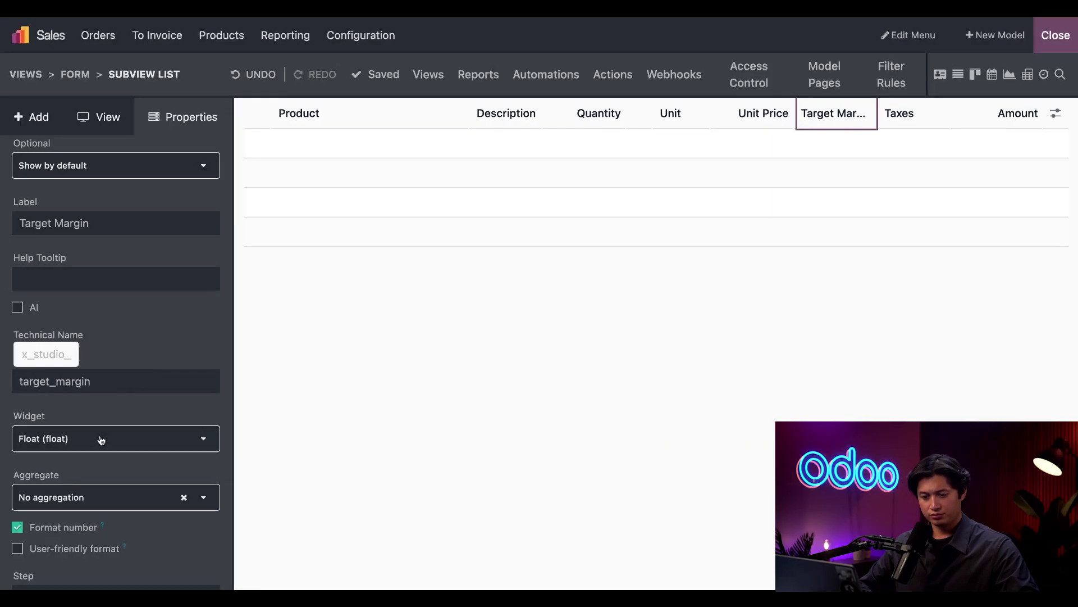
{"action": "left_click", "coordinate": [99, 440]}
{"action": "scroll", "coordinate": [101, 278], "scroll_direction": "down", "scroll_amount": 1}
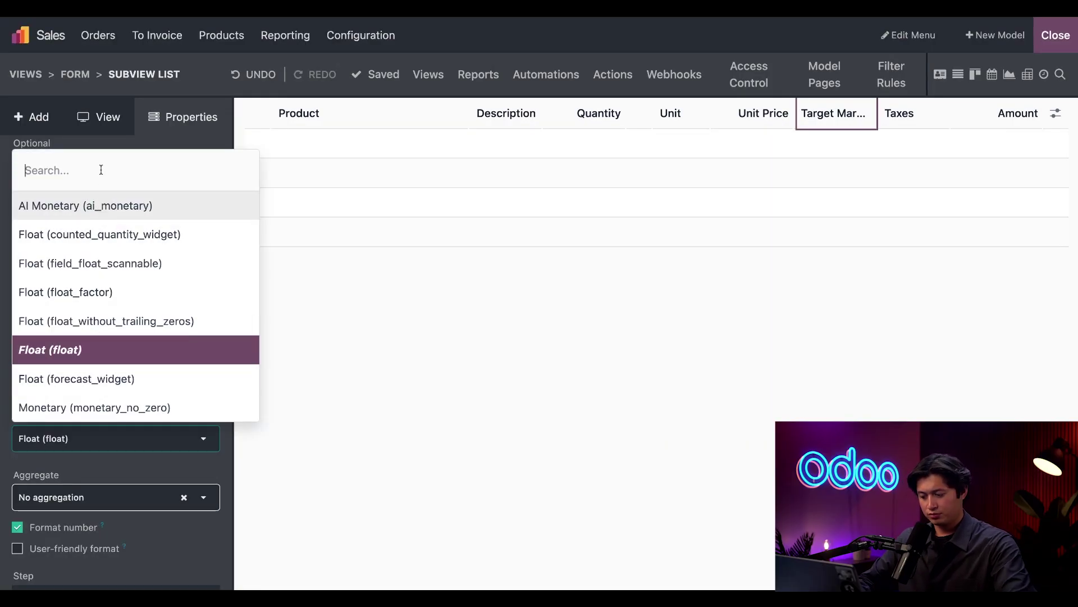
{"action": "type", "text": "percent"}
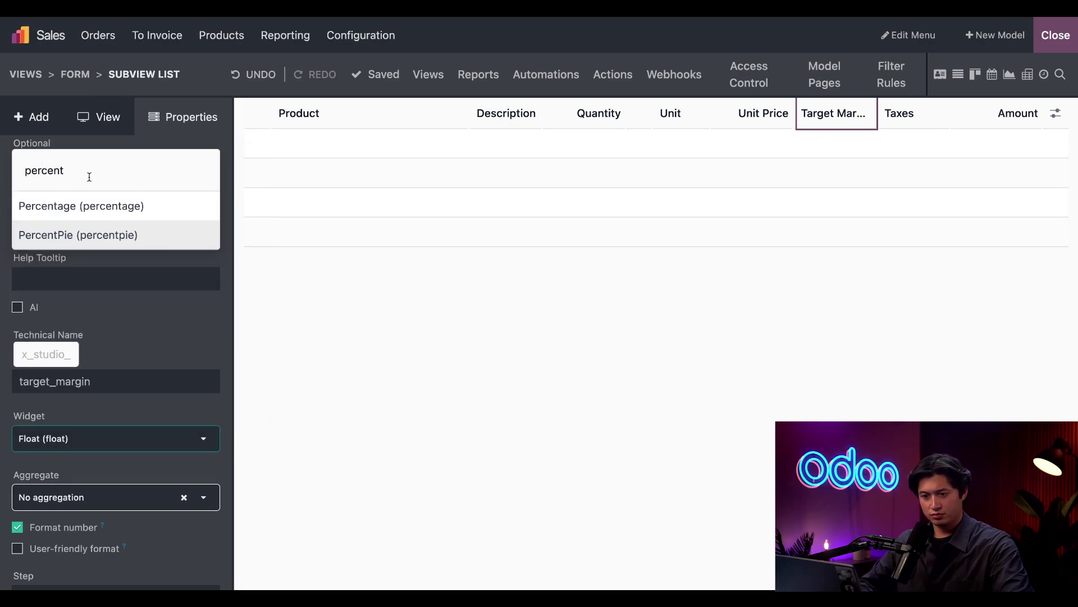
{"action": "left_click", "coordinate": [82, 207]}
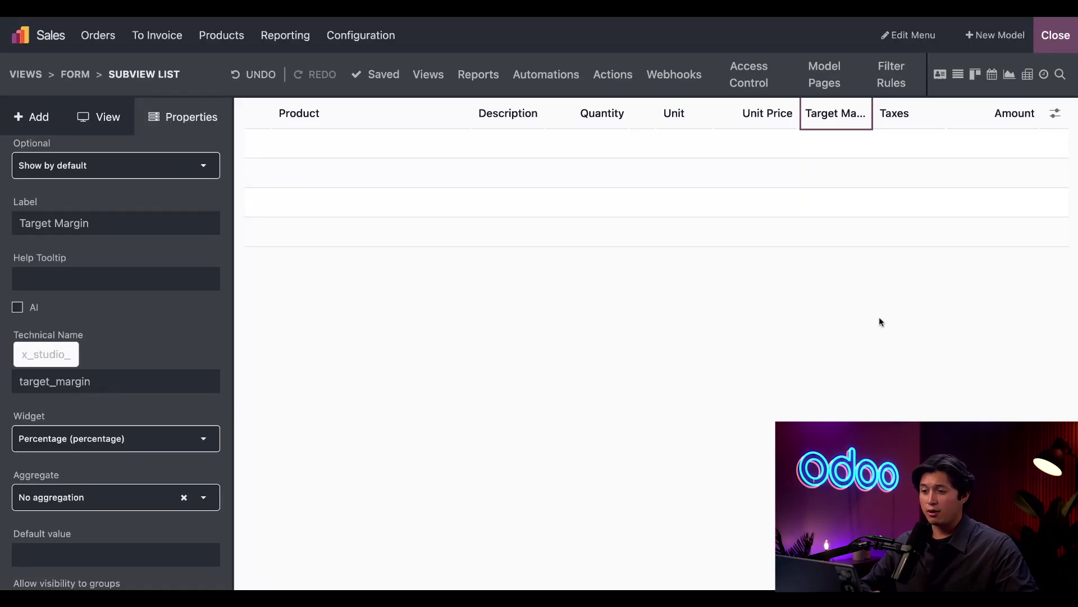
- Create a new automation rule 'AI Updated Unit Price' on the Sales Order Line model
{"action": "left_click", "coordinate": [560, 87]}
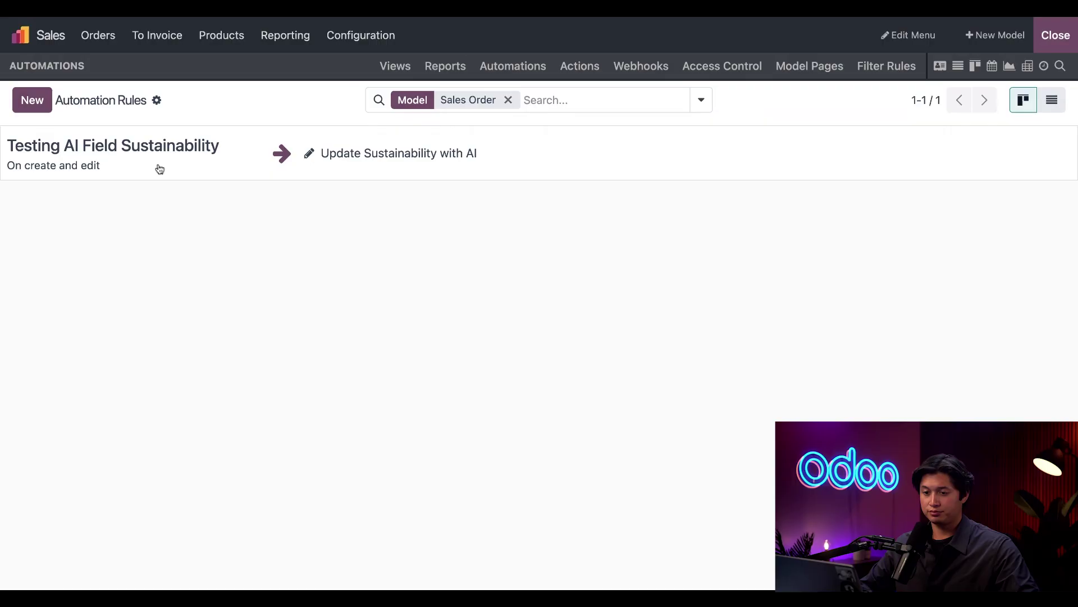
{"action": "left_click", "coordinate": [39, 101]}
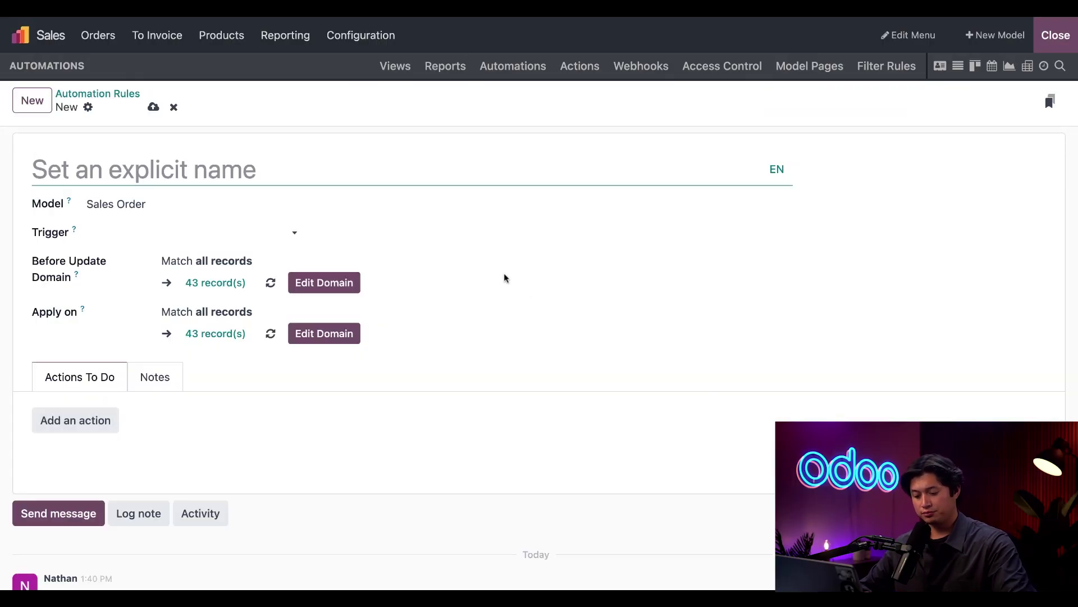
{"action": "type", "text": "AI Updated Unit Price"}
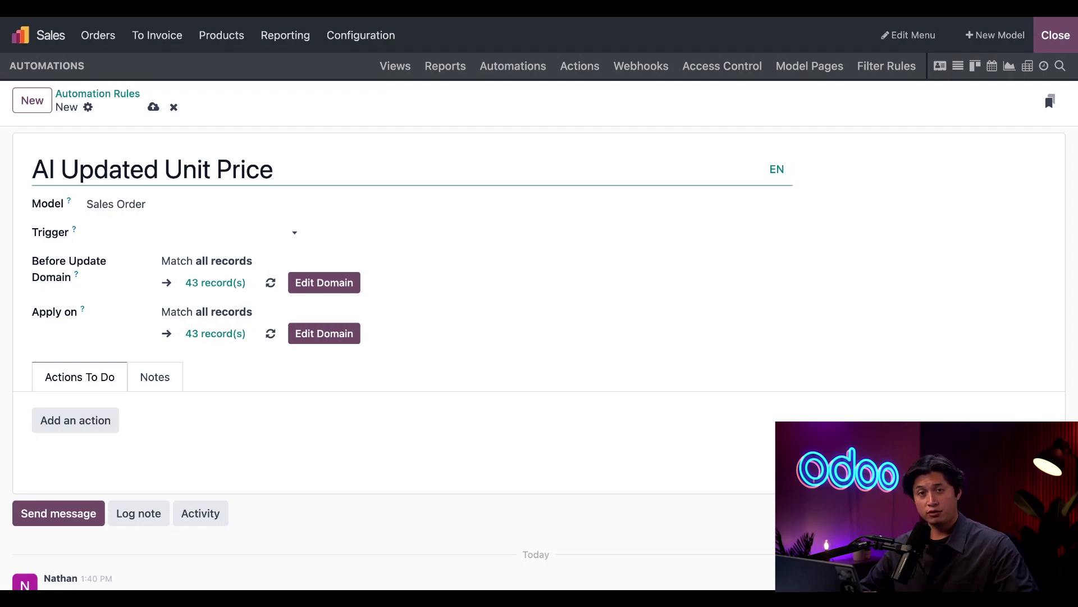
{"action": "left_click", "coordinate": [164, 205]}
{"action": "left_click", "coordinate": [164, 205]}
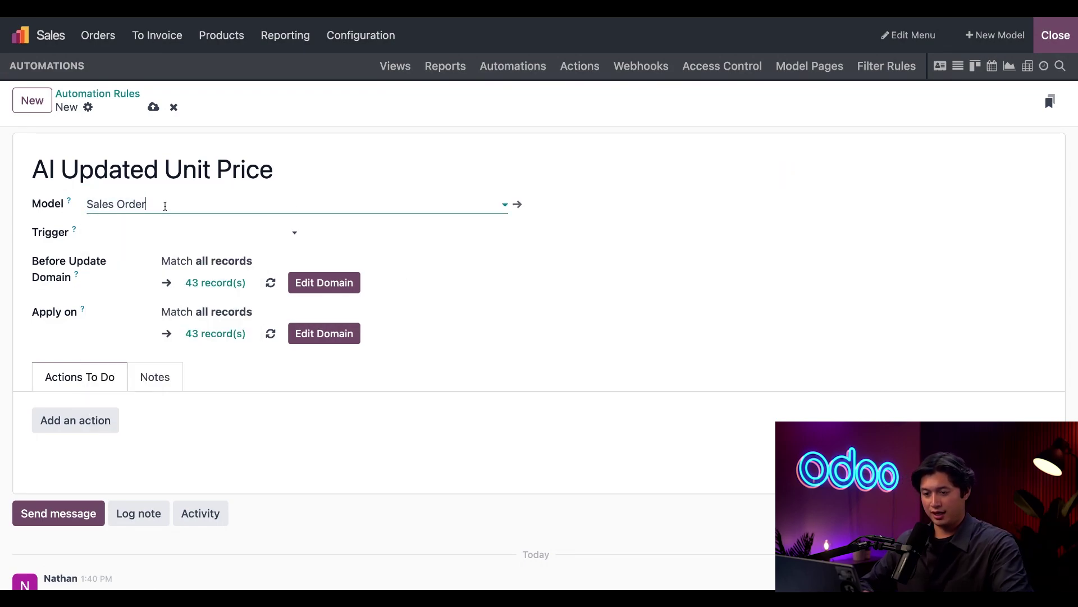
{"action": "type", "text": " lin"}
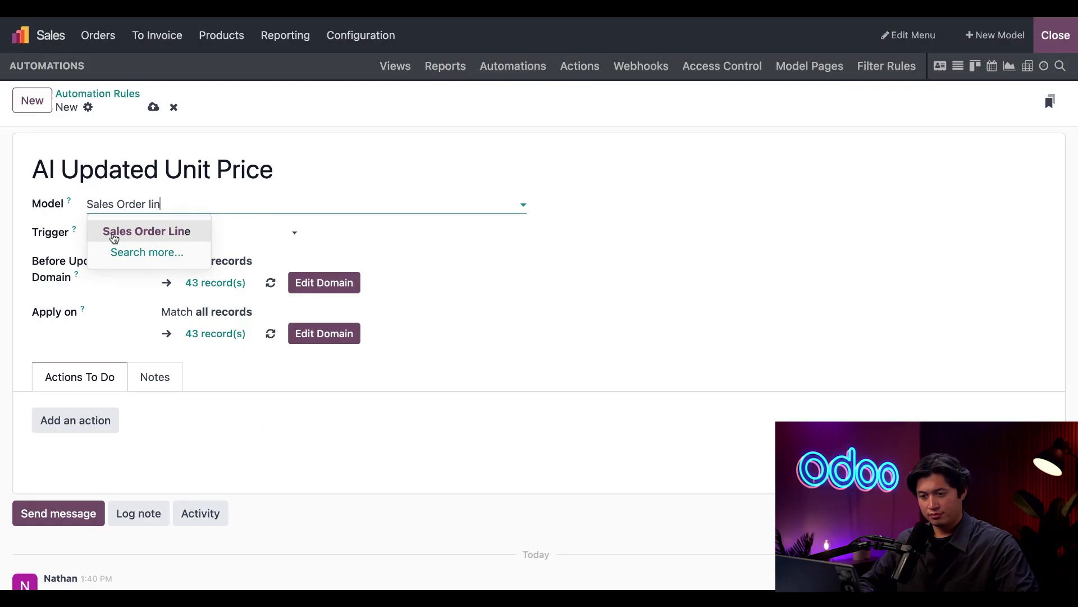
{"action": "left_click", "coordinate": [118, 235]}
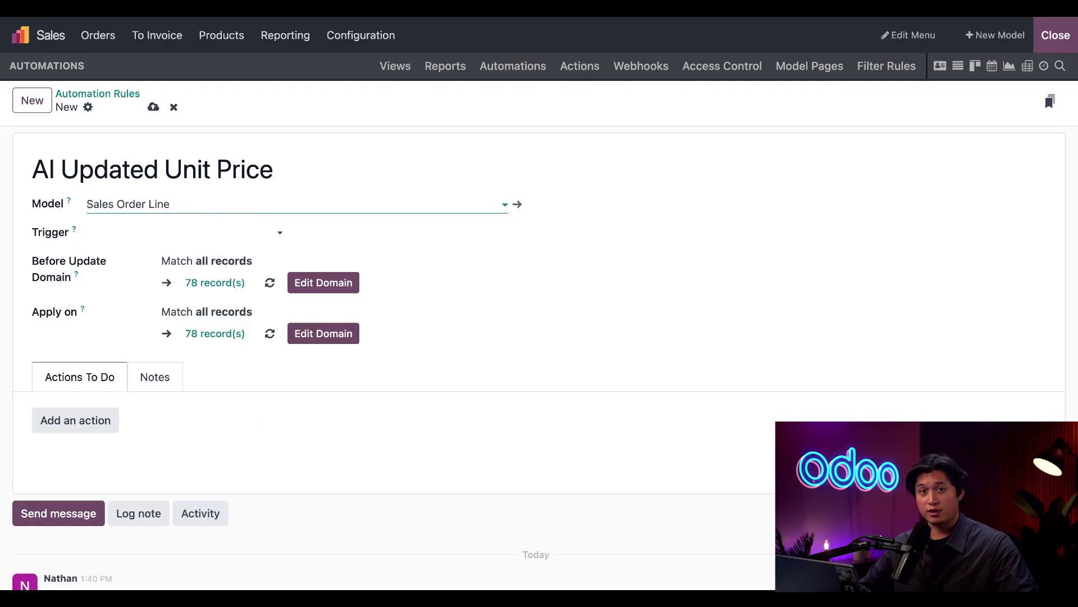
- Make the rule trigger on create and edit when Target Margin is updated
{"action": "left_click", "coordinate": [362, 233]}
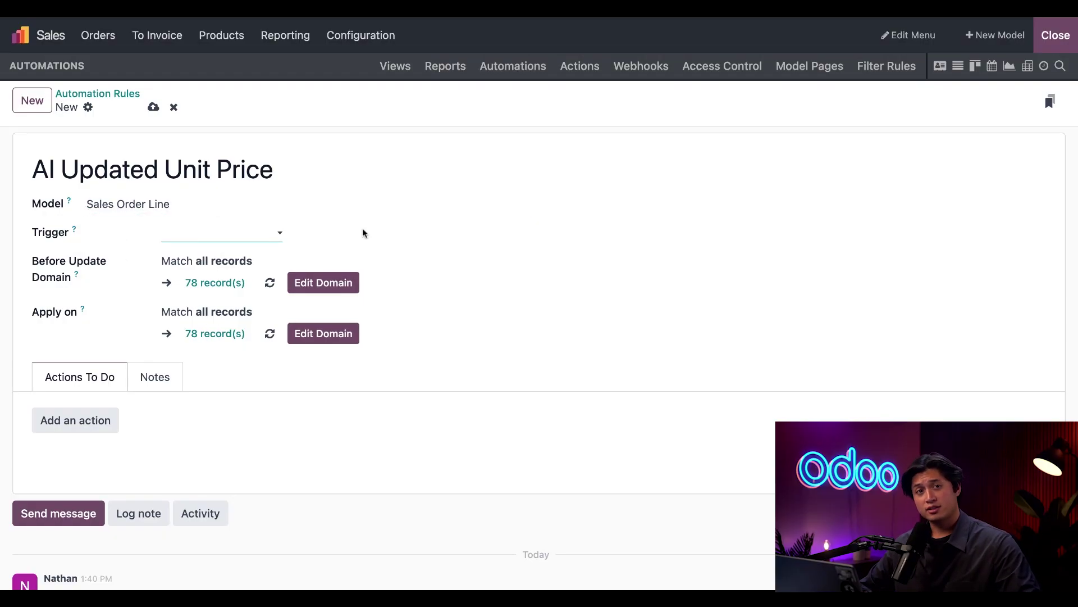
{"action": "left_click", "coordinate": [260, 233]}
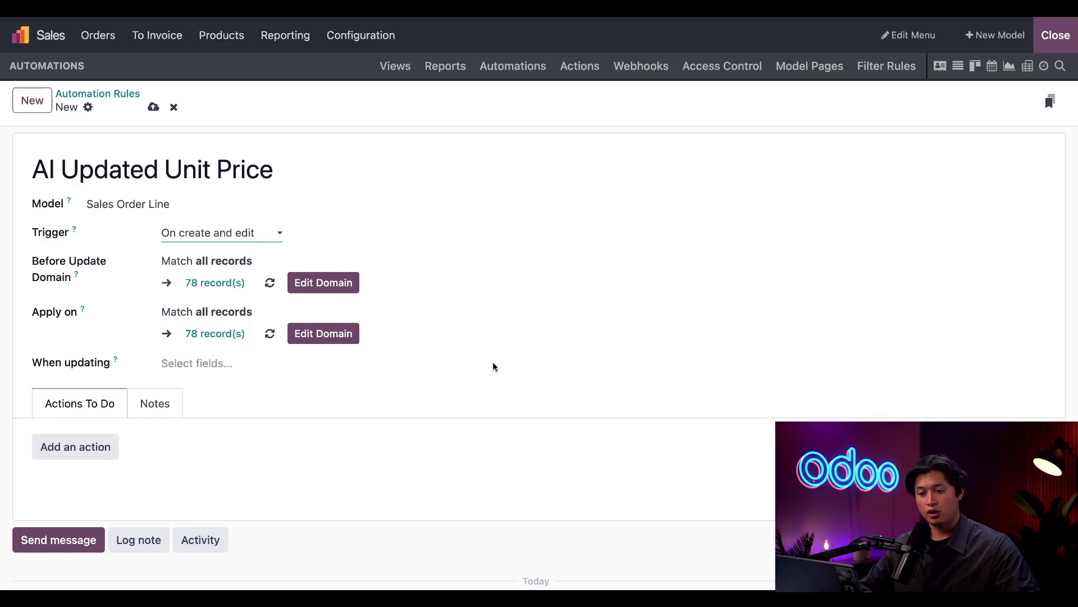
{"action": "left_click", "coordinate": [247, 371]}
{"action": "type", "text": "tar"}
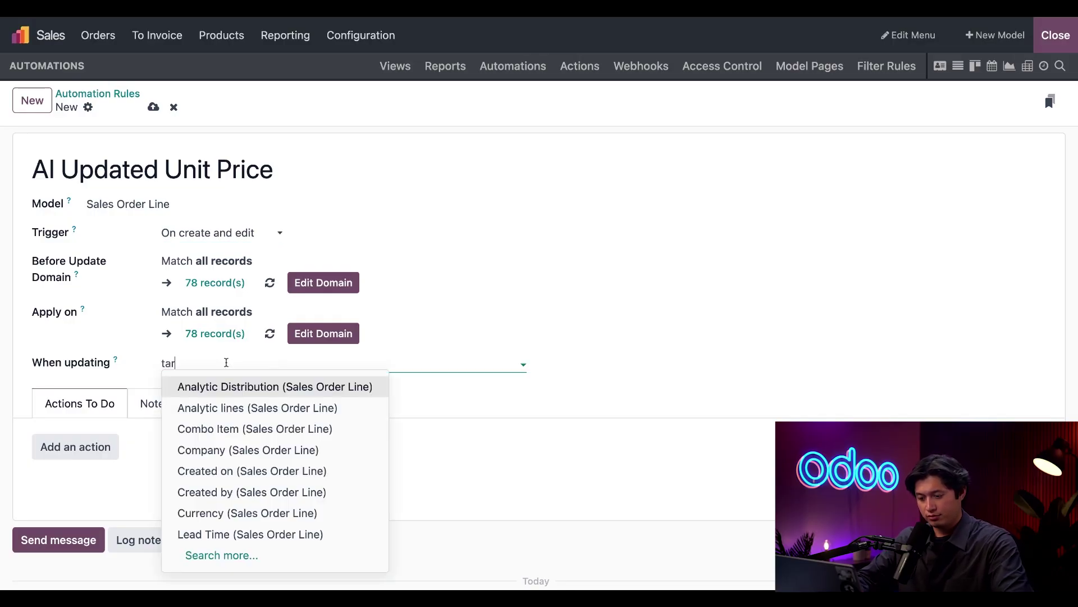
{"action": "type", "text": "ge"}
{"action": "left_click", "coordinate": [236, 386]}
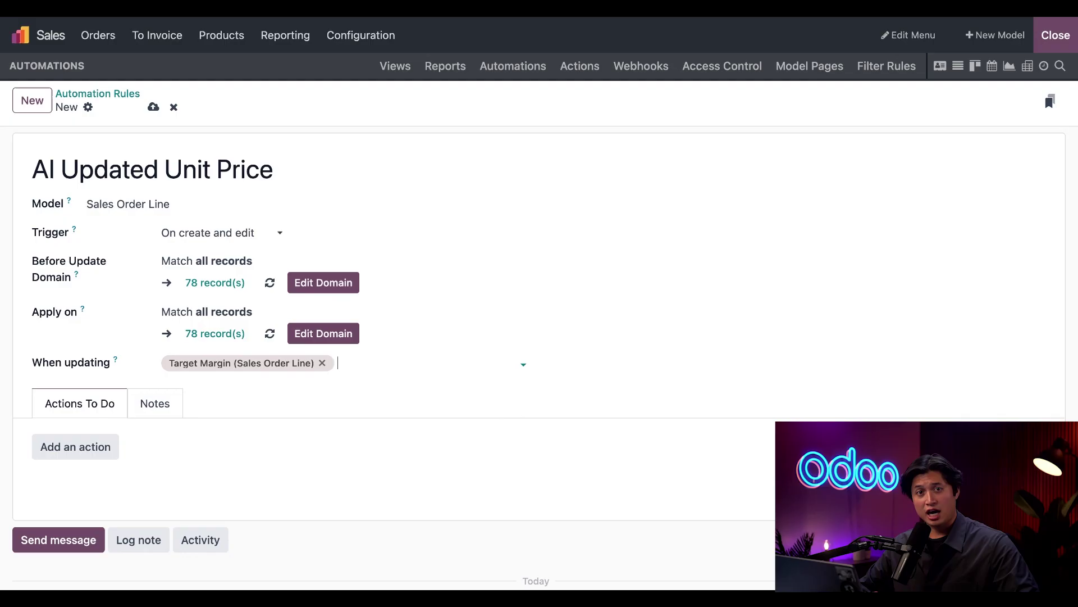
- Add an Update Record action 'Update Unit Price with AI' that has AI update Unit Price
{"action": "left_click", "coordinate": [82, 457]}
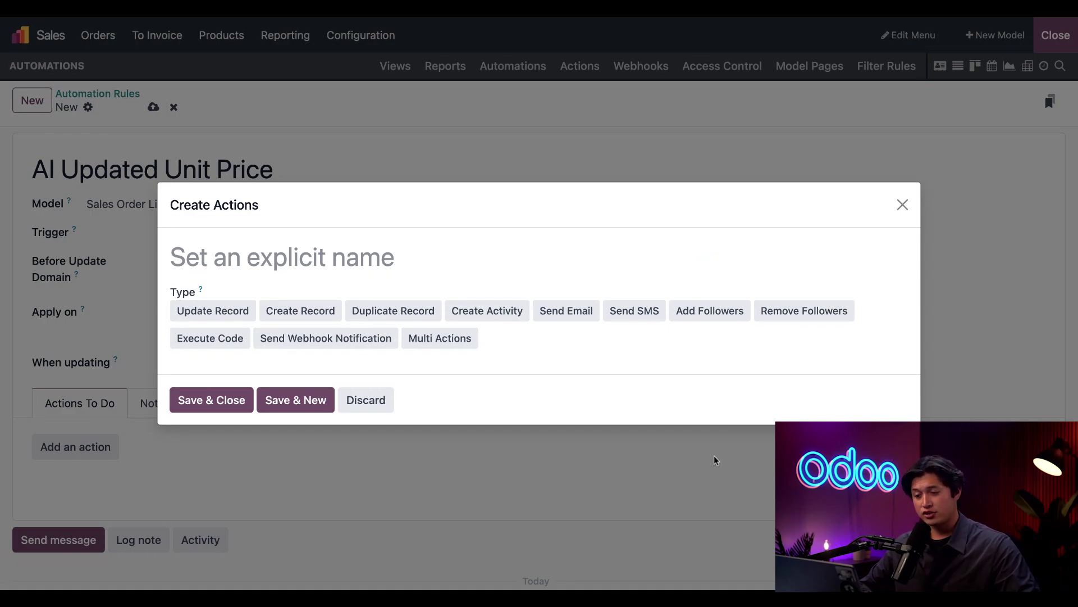
{"action": "left_click", "coordinate": [498, 263]}
{"action": "type", "text": "Update Unit Price with AI"}
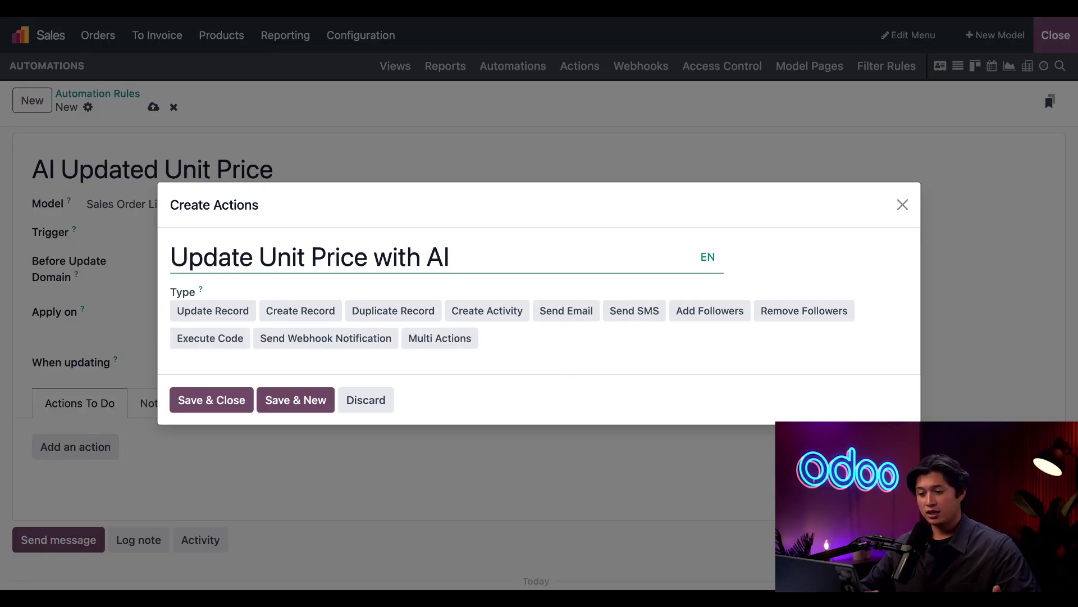
{"action": "left_click", "coordinate": [244, 312]}
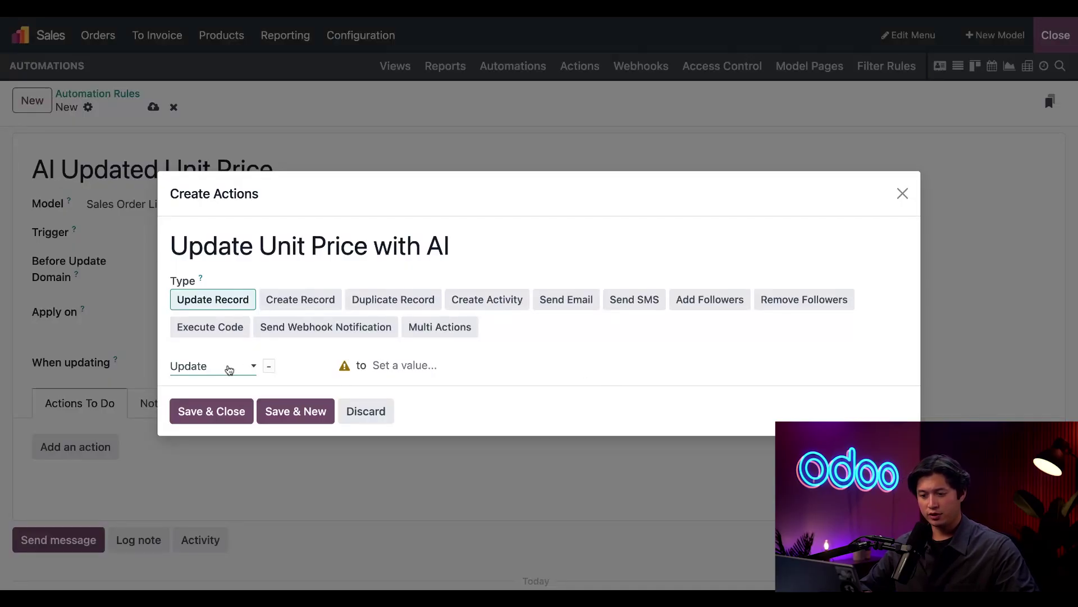
{"action": "left_click", "coordinate": [228, 369]}
{"action": "left_click", "coordinate": [272, 393]}
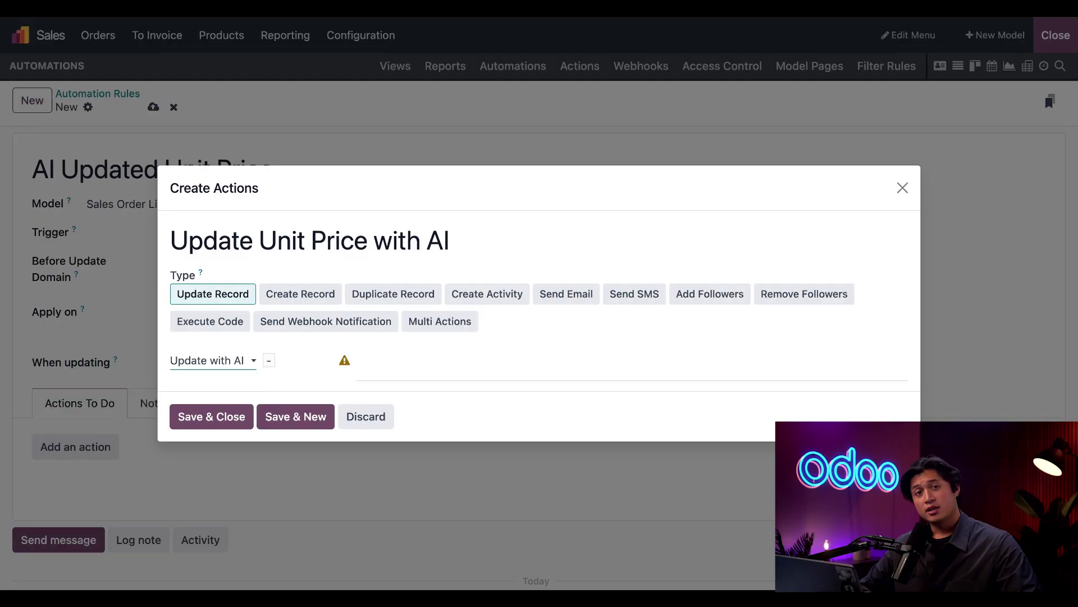
{"action": "left_click", "coordinate": [282, 364]}
{"action": "type", "text": "unit"}
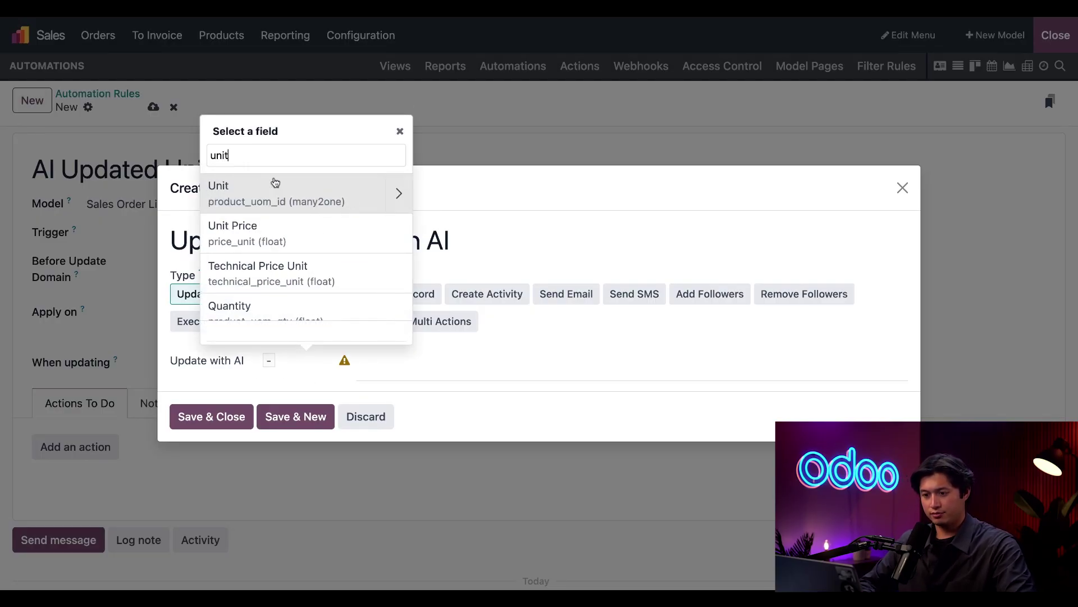
{"action": "left_click", "coordinate": [252, 233]}
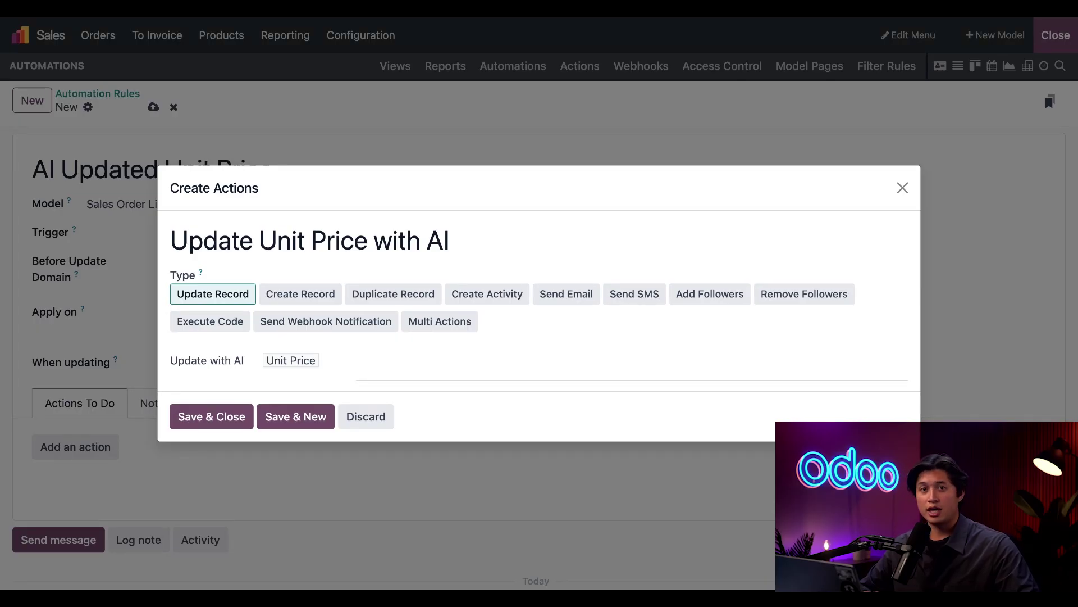
- Paste the pricing prompt and replace its first 'Target Margin' text with the linked field
{"action": "left_click", "coordinate": [539, 360]}
{"action": "type", "text": "Based on the value Target Margin, update Unit Price by dividing the Product > Cost by (1 - Target Margin) Example: Unit price = Cost / (1 - Margin) IMPORTANT: BE ACCURATE AND CONSISTENT"}
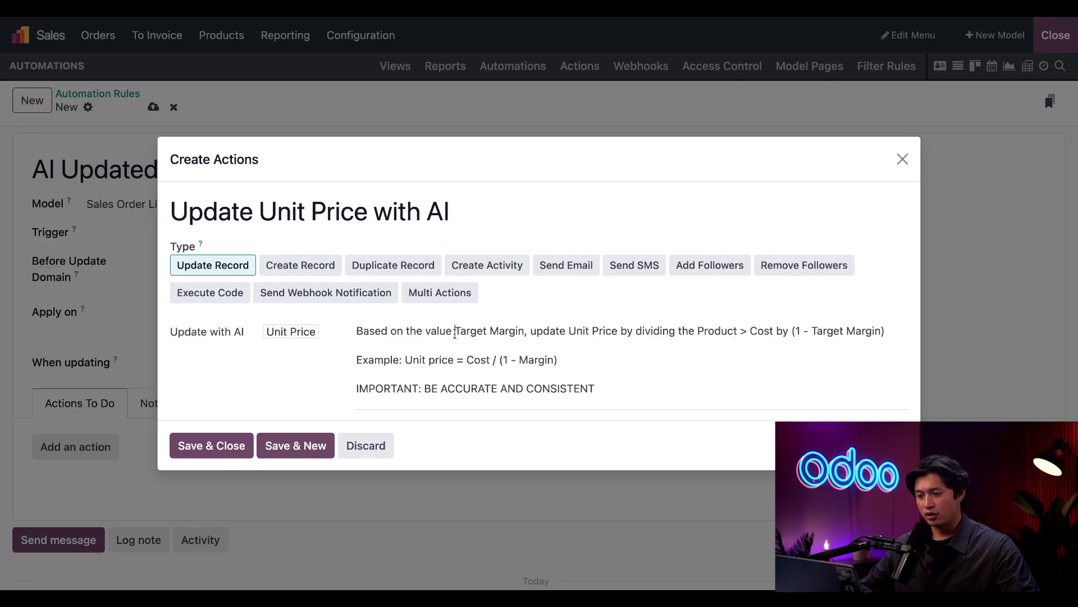
{"action": "left_click_drag", "start_coordinate": [456, 333], "coordinate": [524, 329]}
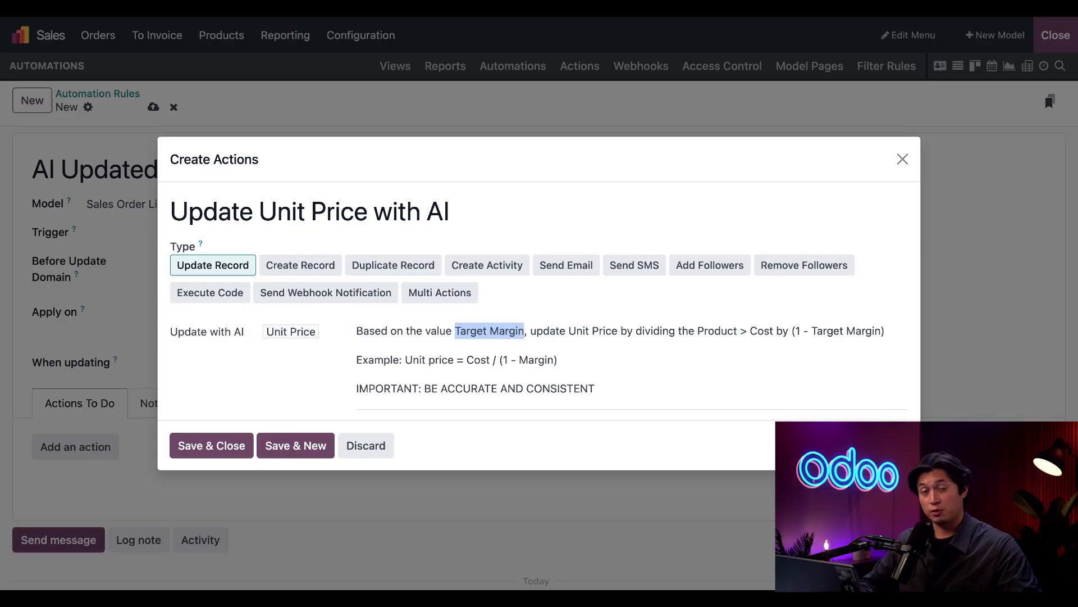
{"action": "type", "text": "/"}
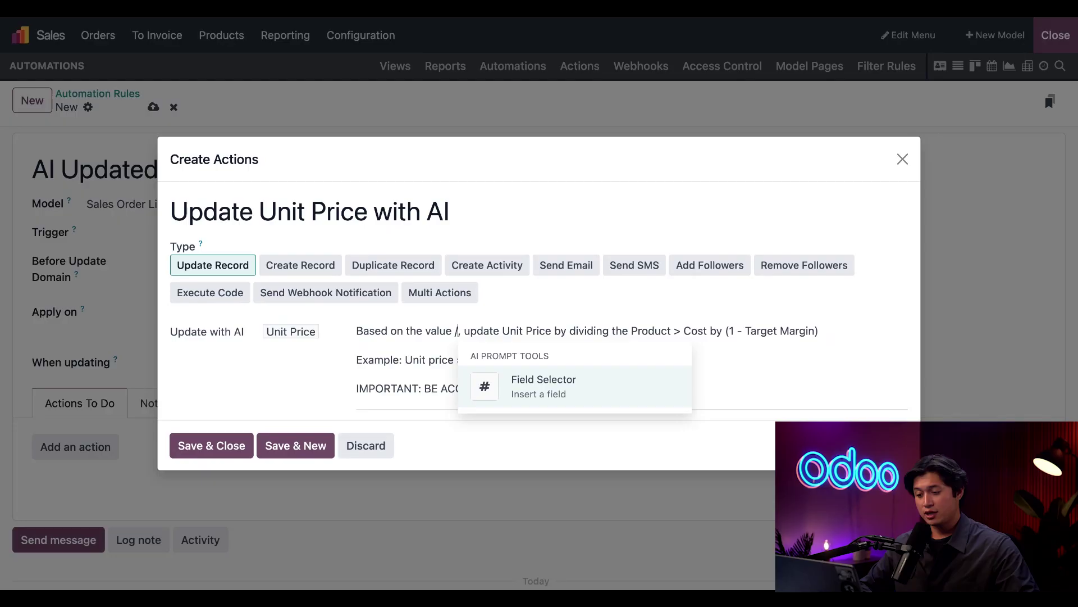
{"action": "left_click", "coordinate": [567, 390]}
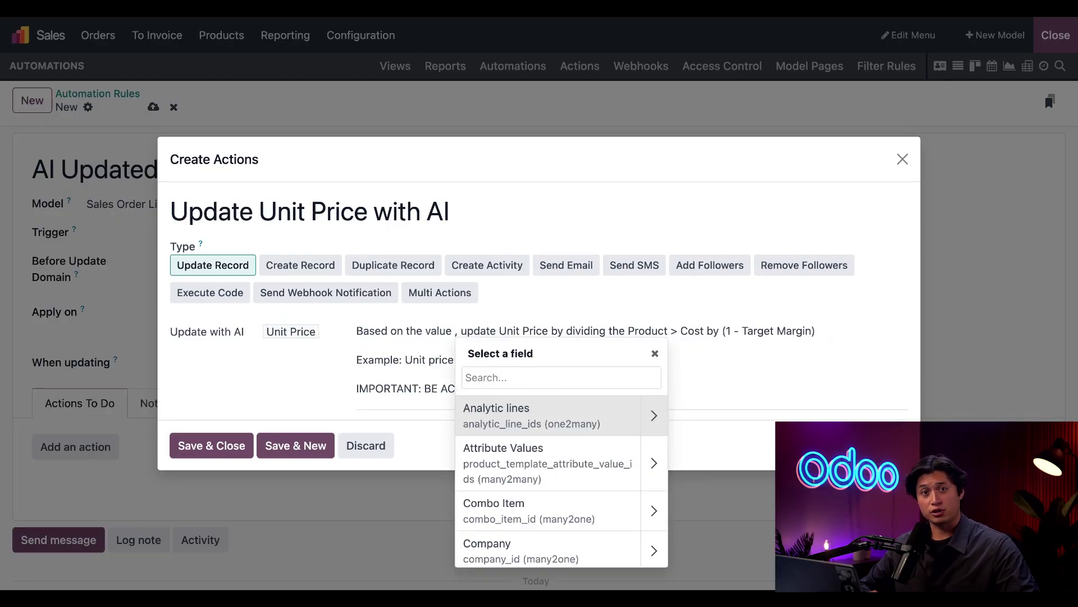
{"action": "type", "text": "target"}
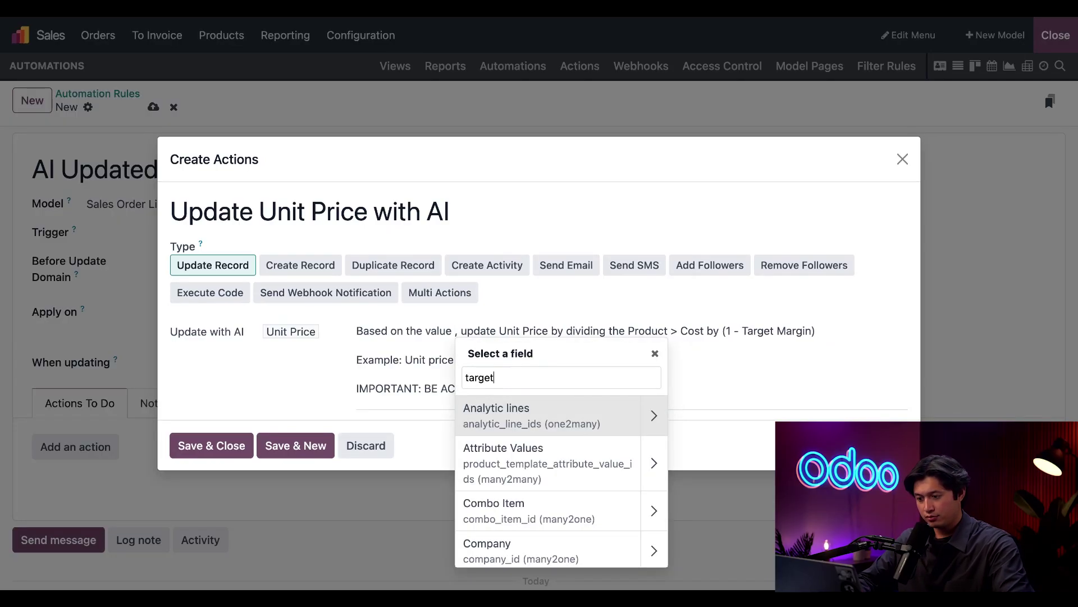
{"action": "left_click", "coordinate": [571, 407]}
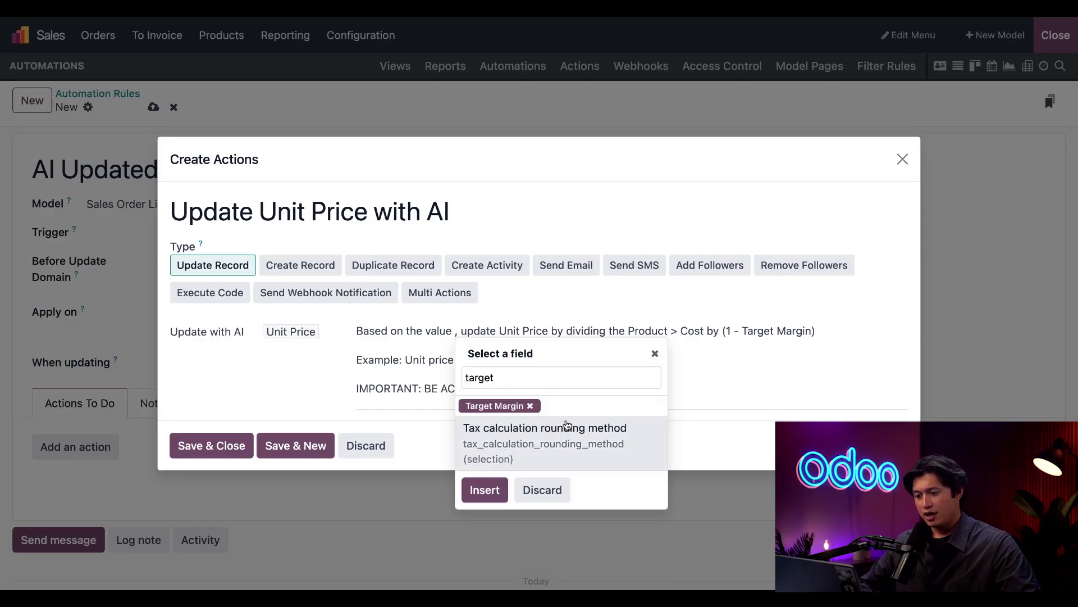
{"action": "left_click", "coordinate": [486, 492]}
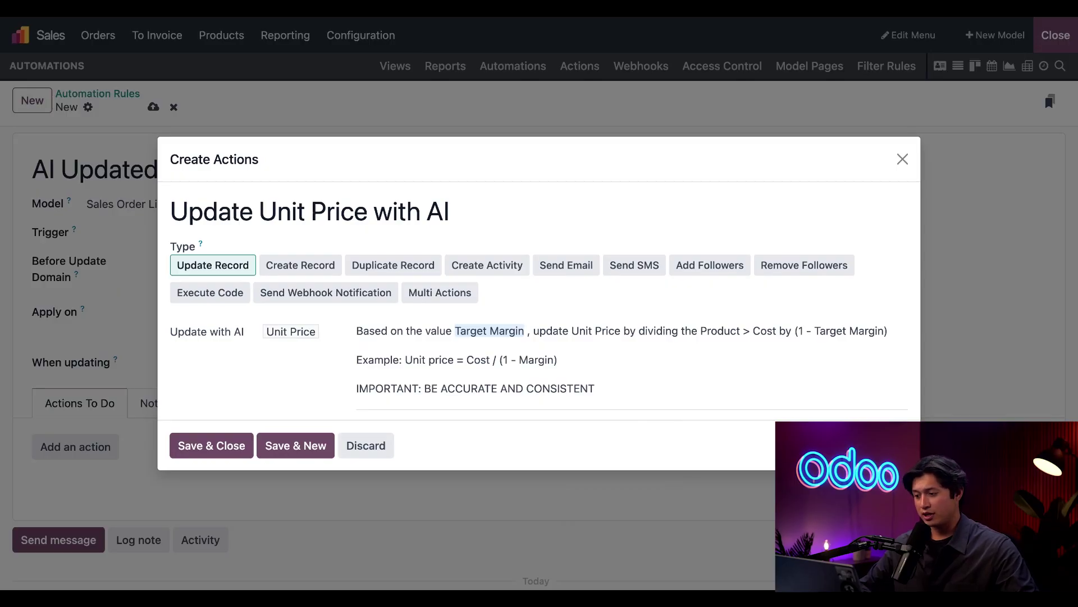
- Replace the 'Product > Cost' text in the prompt with a linked Product > Cost field
{"action": "left_click_drag", "start_coordinate": [698, 331], "coordinate": [777, 332]}
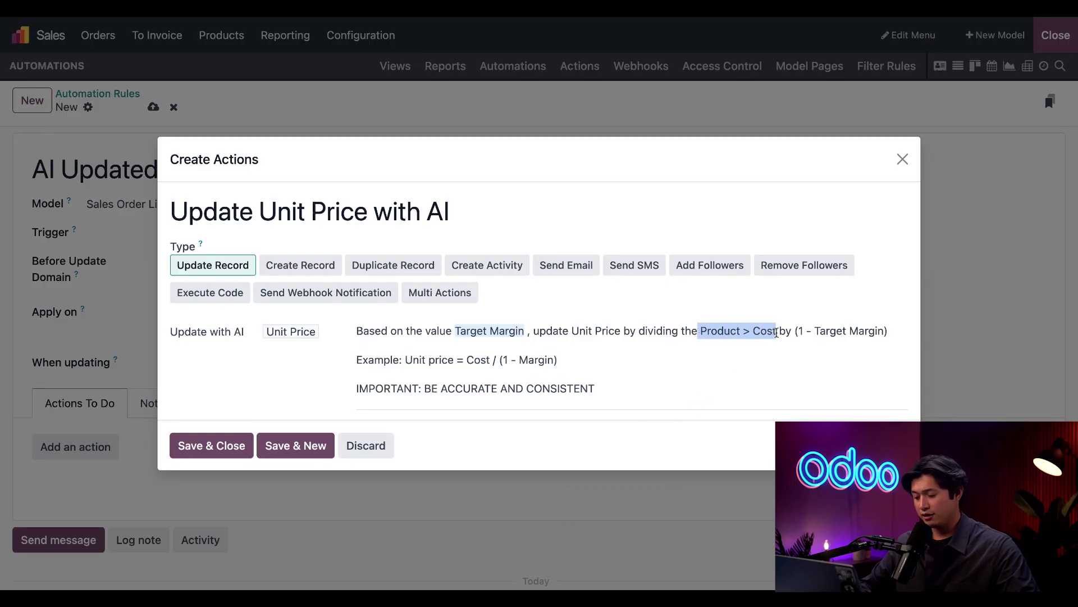
{"action": "type", "text": "/"}
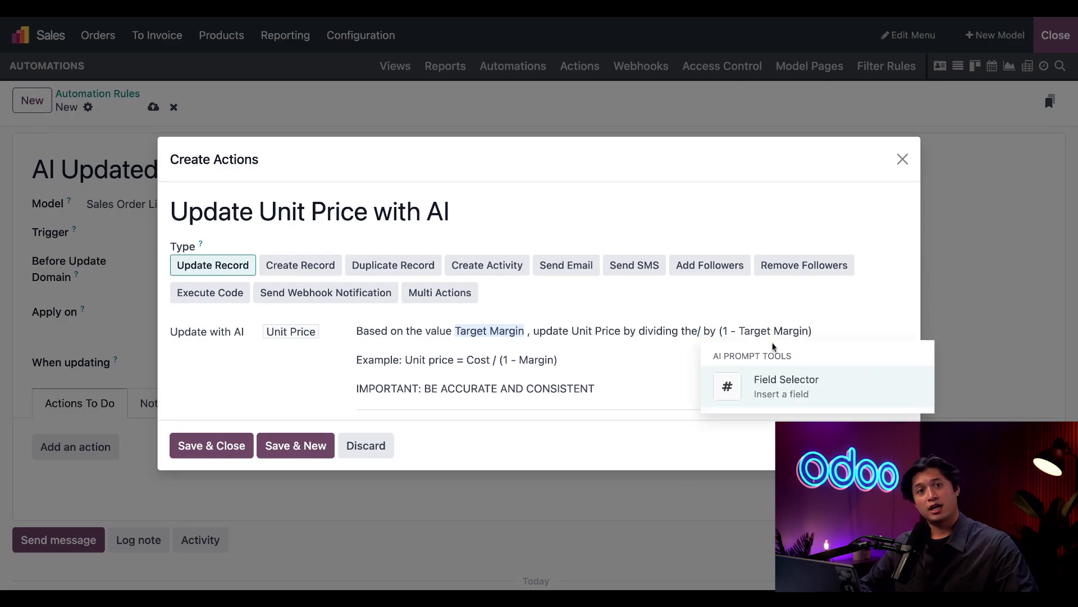
{"action": "left_click", "coordinate": [791, 396]}
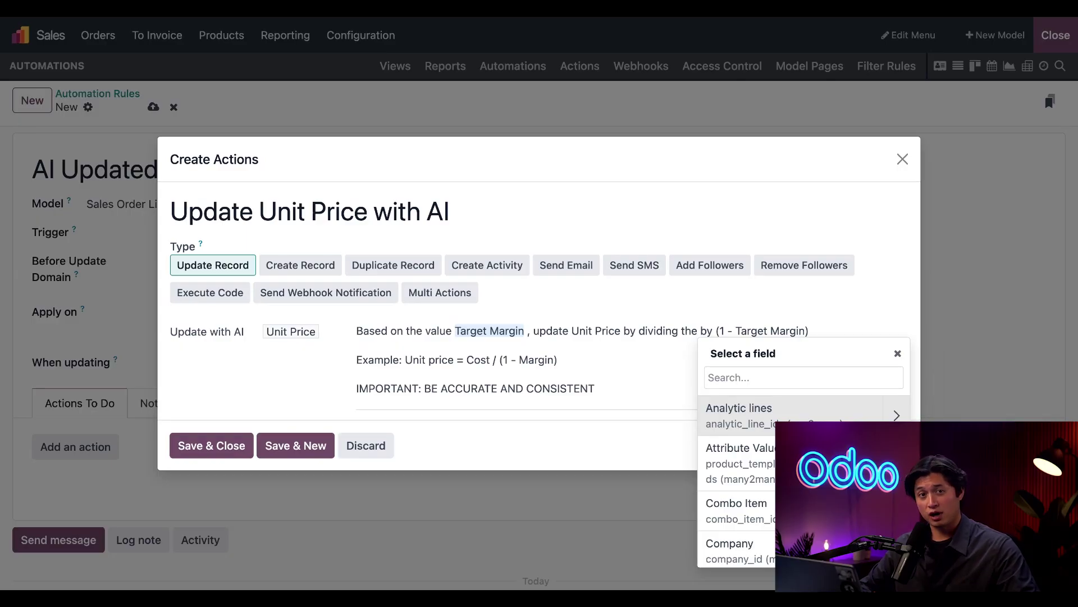
{"action": "type", "text": "prod"}
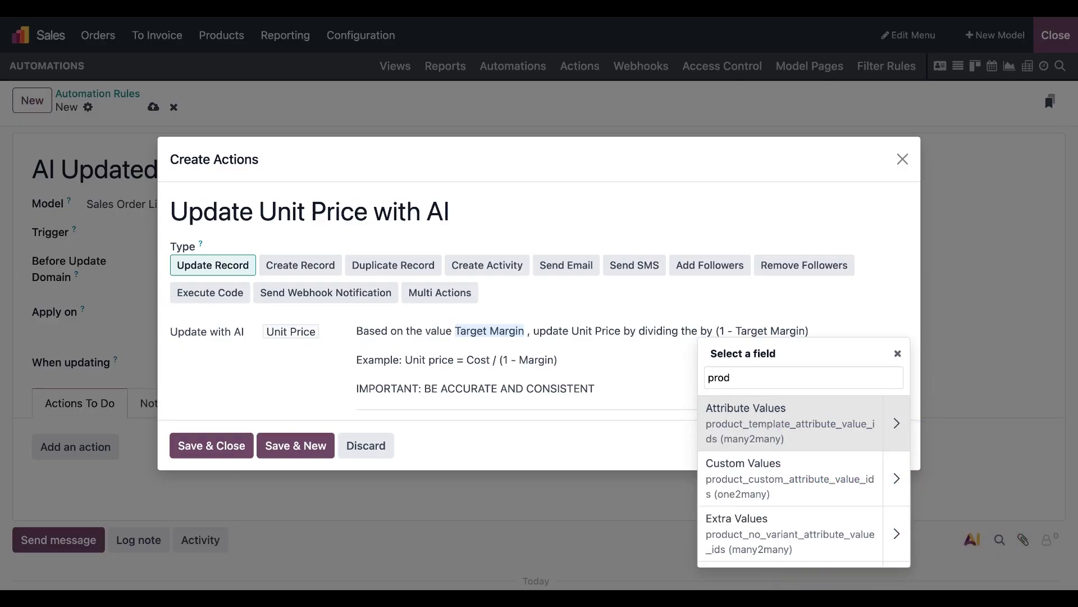
{"action": "type", "text": "uct"}
{"action": "scroll", "coordinate": [894, 486], "scroll_direction": "down", "scroll_amount": 2}
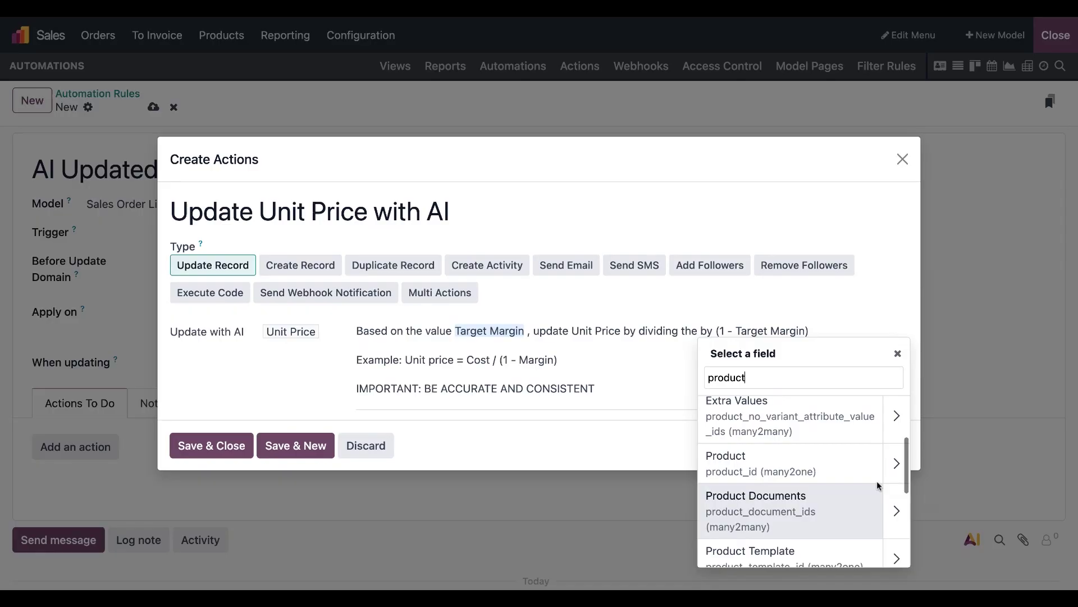
{"action": "left_click", "coordinate": [893, 462]}
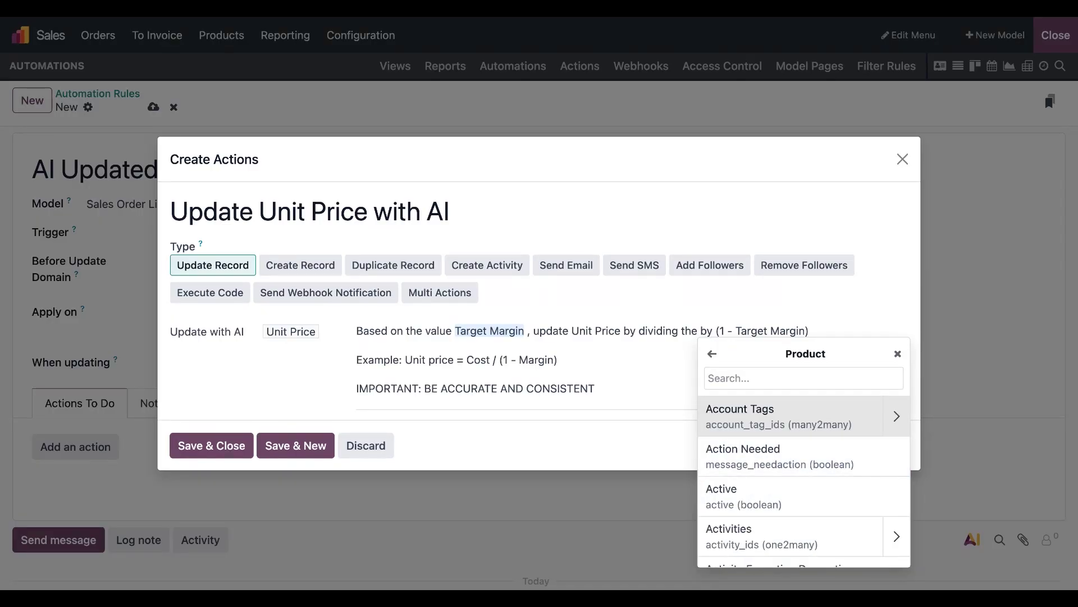
{"action": "type", "text": "cost"}
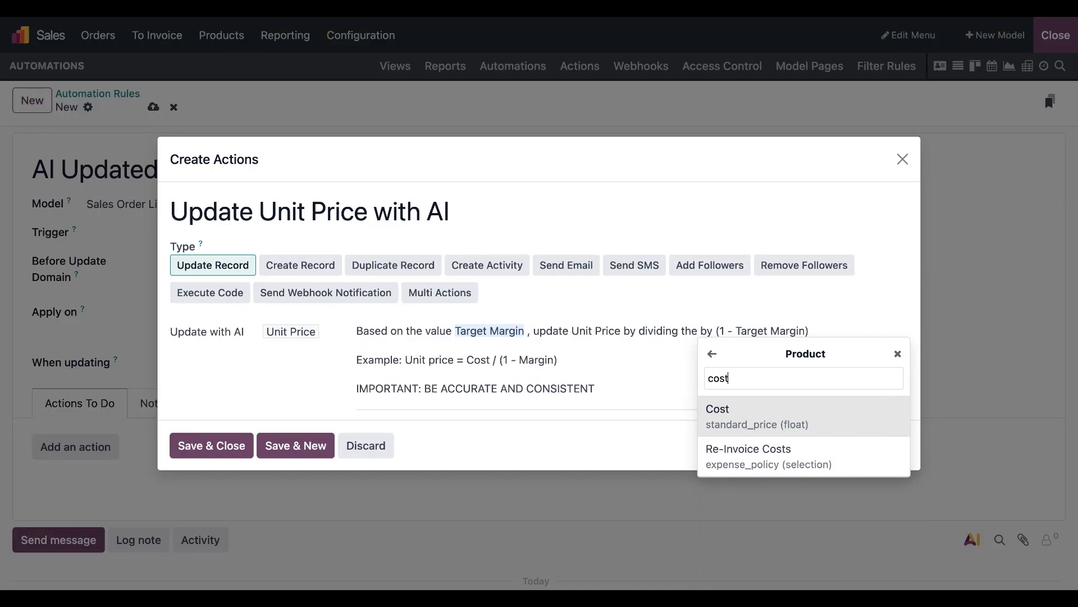
{"action": "left_click", "coordinate": [798, 425]}
{"action": "left_click", "coordinate": [721, 475]}
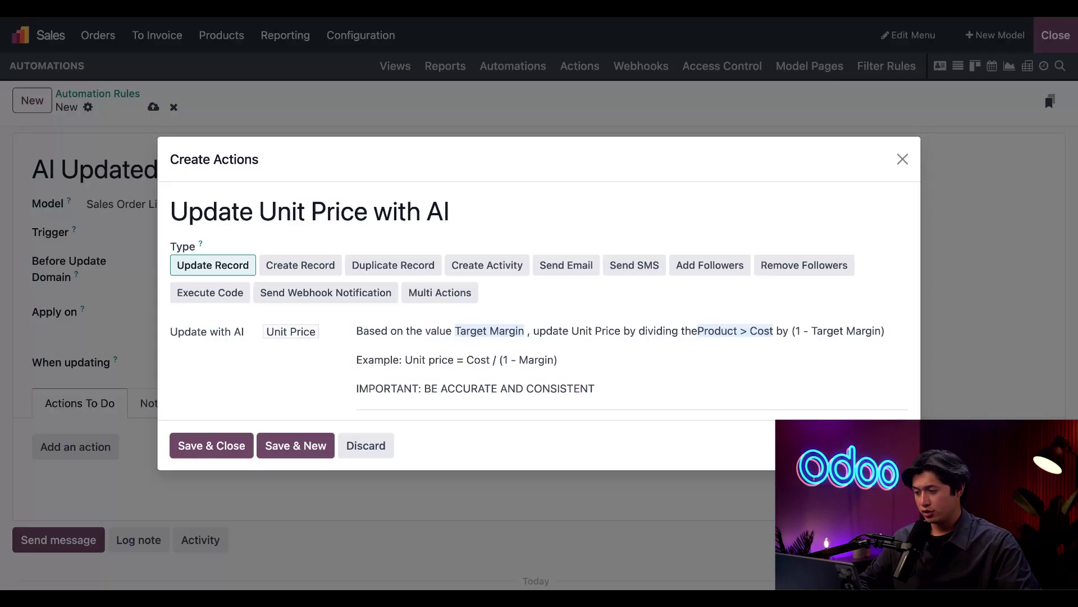
- Link the trailing 'Target Margin' text to its field and save the AI action
{"action": "left_click_drag", "start_coordinate": [814, 331], "coordinate": [880, 331]}
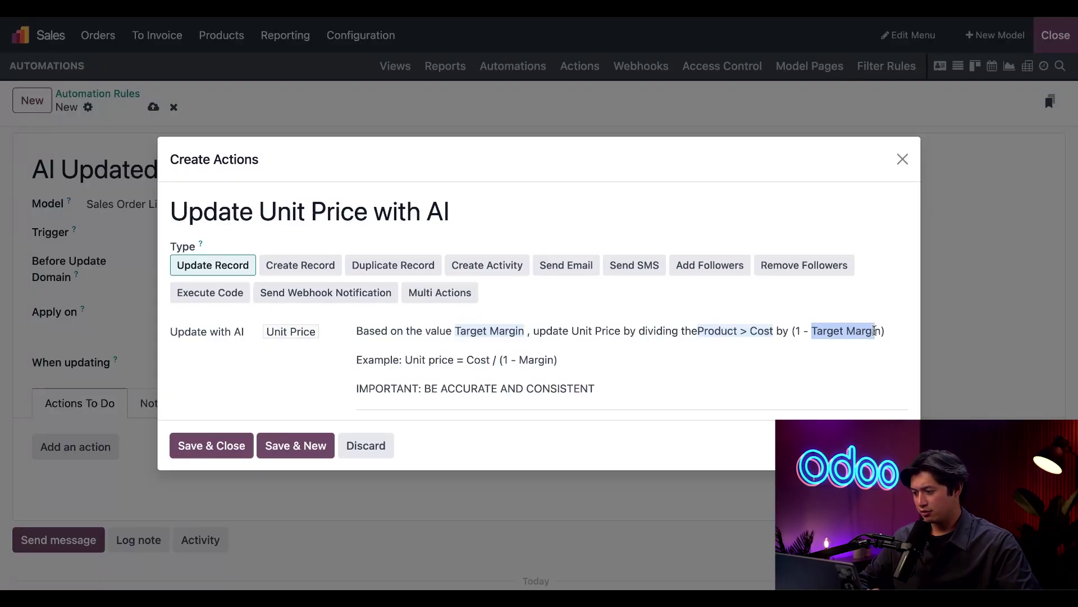
{"action": "type", "text": "/"}
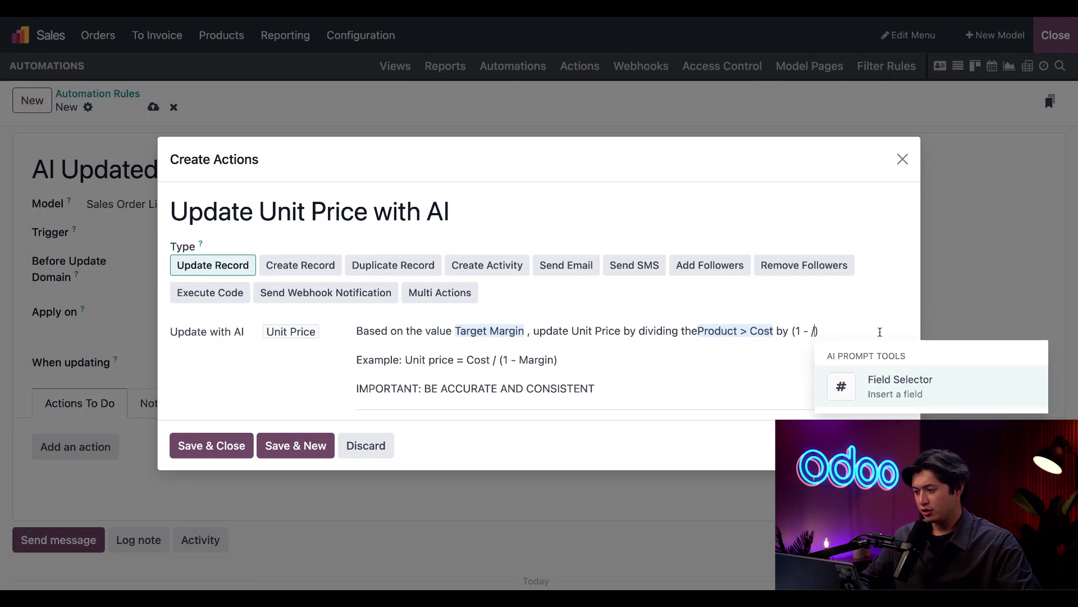
{"action": "left_click", "coordinate": [903, 392]}
{"action": "type", "text": "ta"}
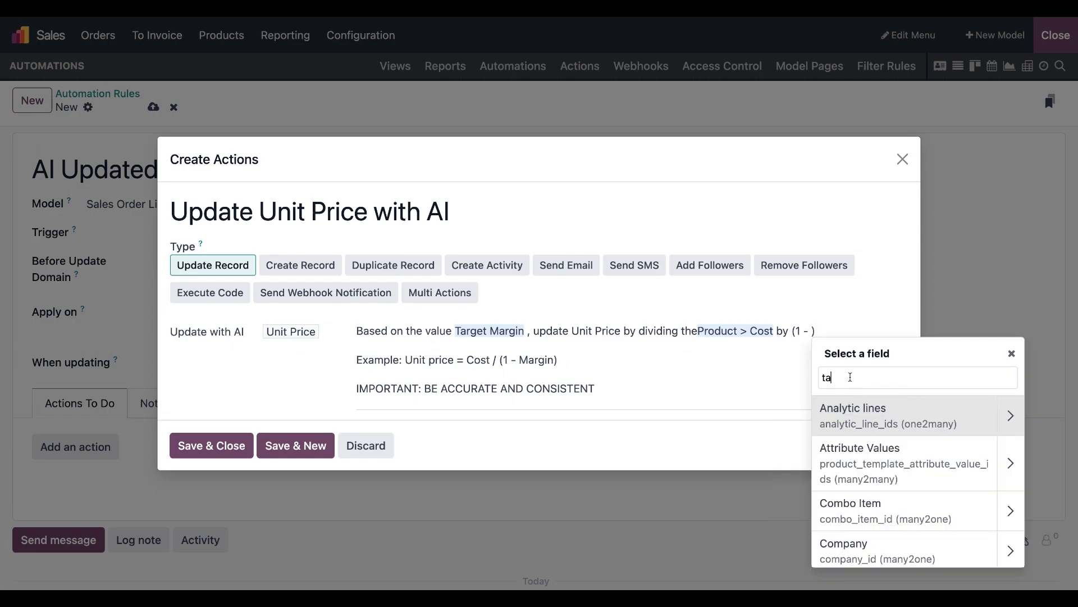
{"action": "type", "text": "rget"}
{"action": "left_click", "coordinate": [854, 410]}
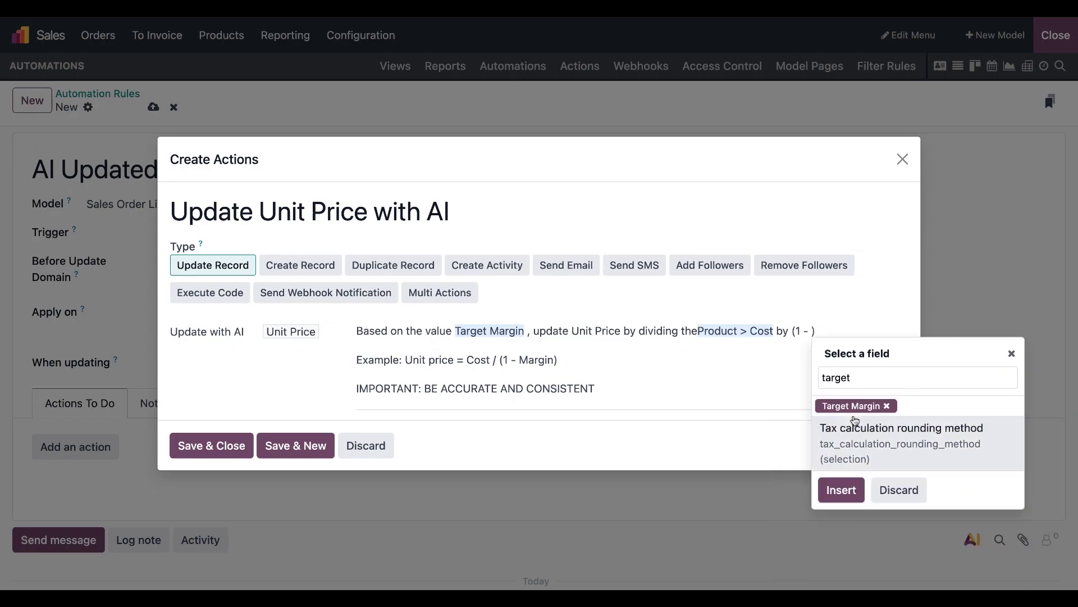
{"action": "left_click", "coordinate": [842, 490]}
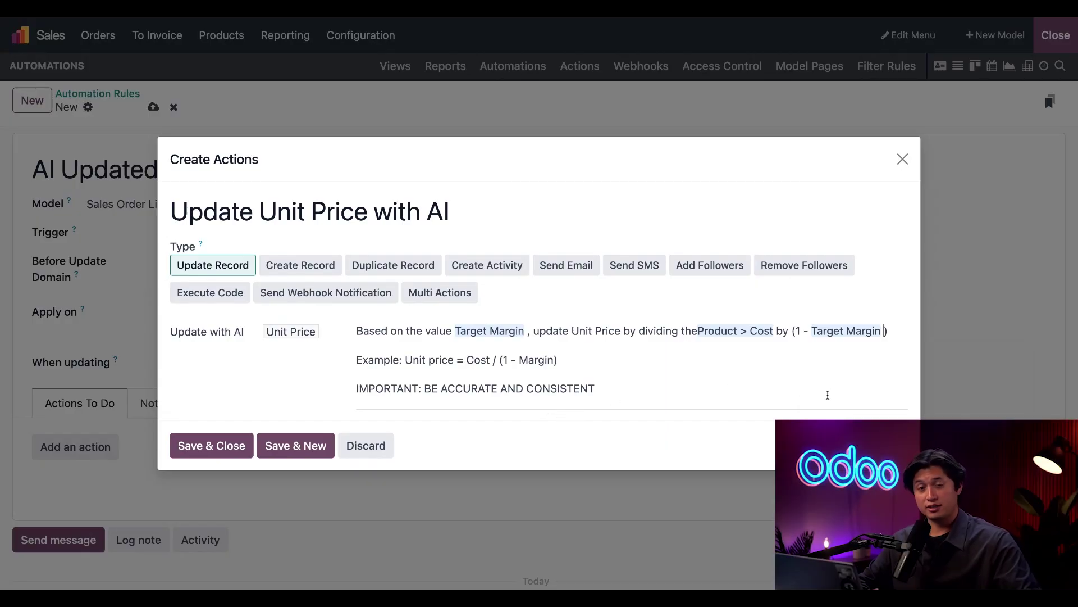
{"action": "left_click", "coordinate": [195, 453]}
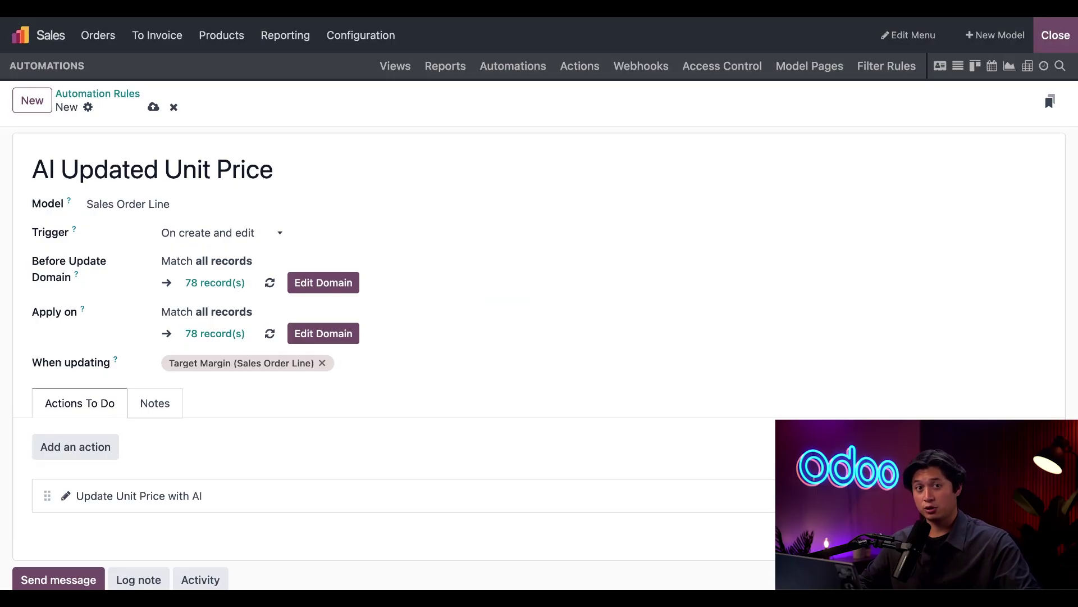
- Exit Studio and set the quotation customer to Deco Addict
{"action": "left_click", "coordinate": [1055, 35]}
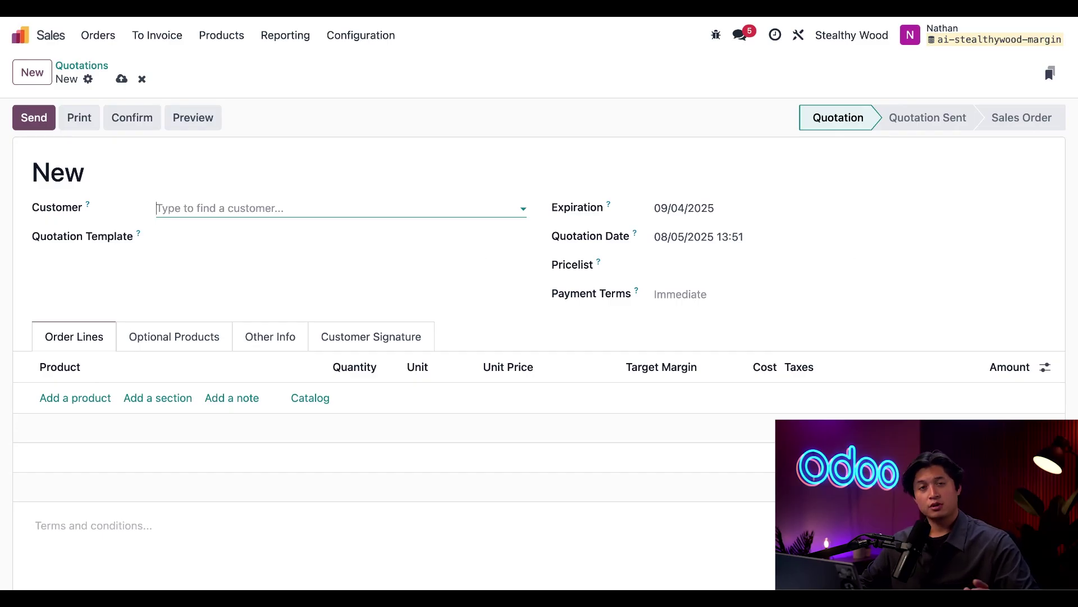
{"action": "left_click", "coordinate": [245, 205]}
{"action": "left_click", "coordinate": [234, 236]}
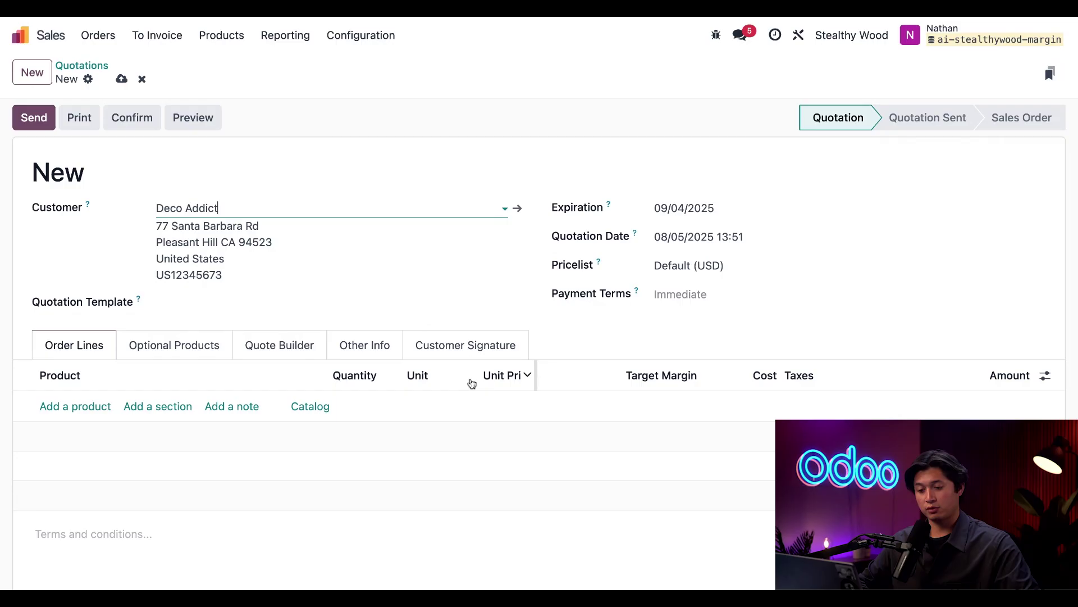
- Add a Three-Seat Sofa order line to the quotation
{"action": "left_click", "coordinate": [88, 407]}
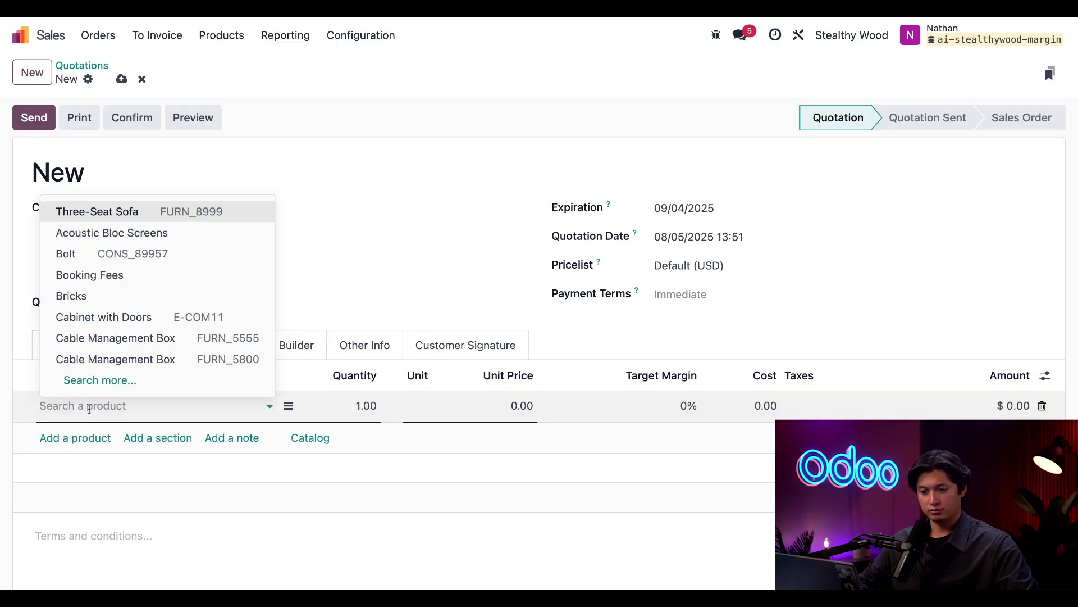
{"action": "left_click", "coordinate": [93, 212]}
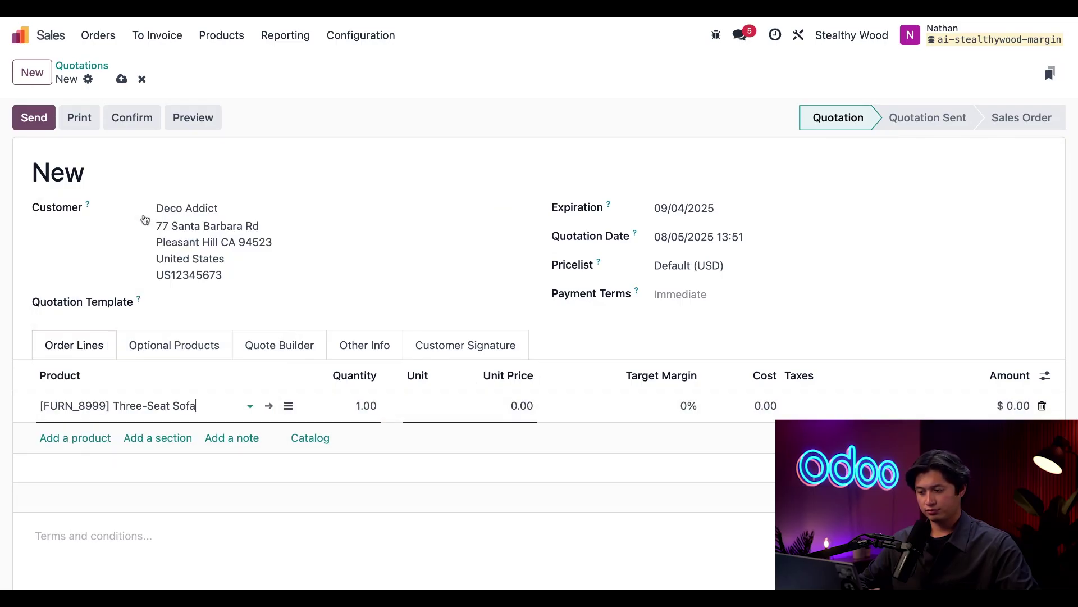
{"action": "left_click", "coordinate": [607, 346]}
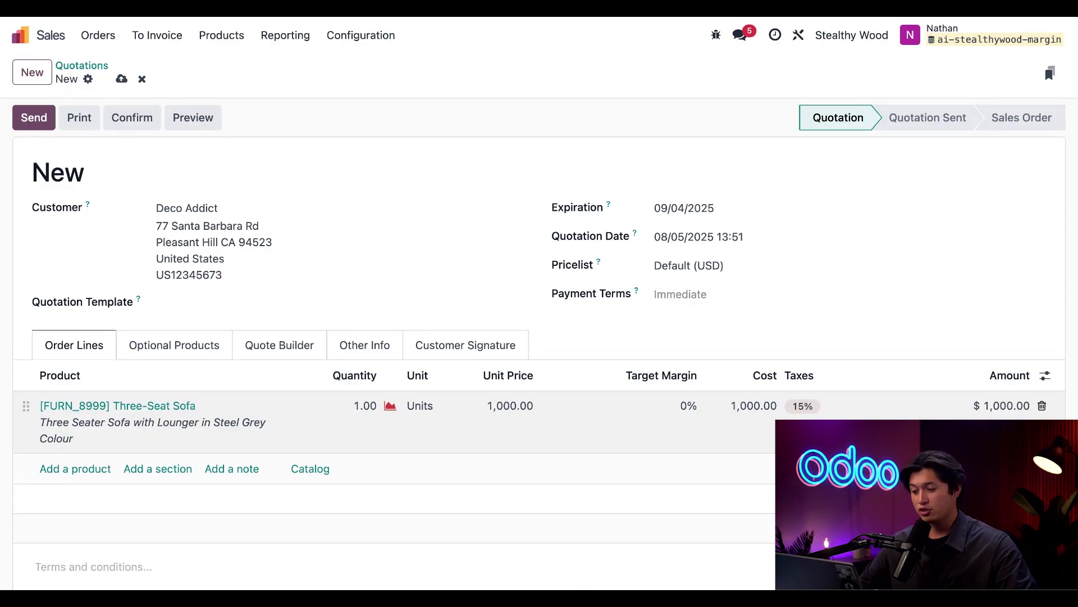
- Enter a 20% Target Margin on the sofa line and save quotation S00051
{"action": "left_click", "coordinate": [688, 407]}
{"action": "type", "text": "20"}
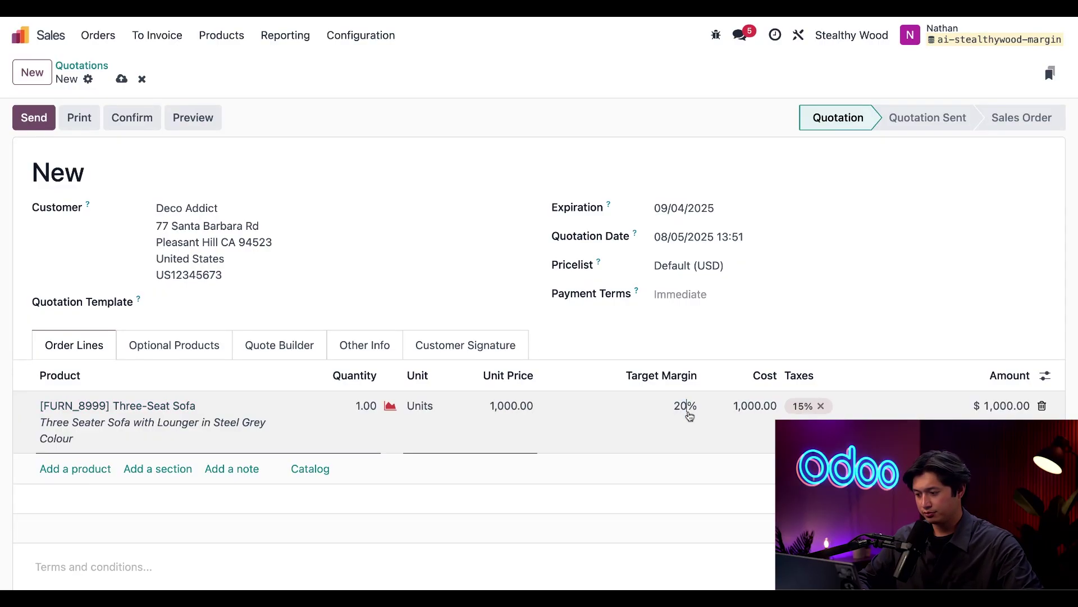
{"action": "left_click", "coordinate": [721, 365]}
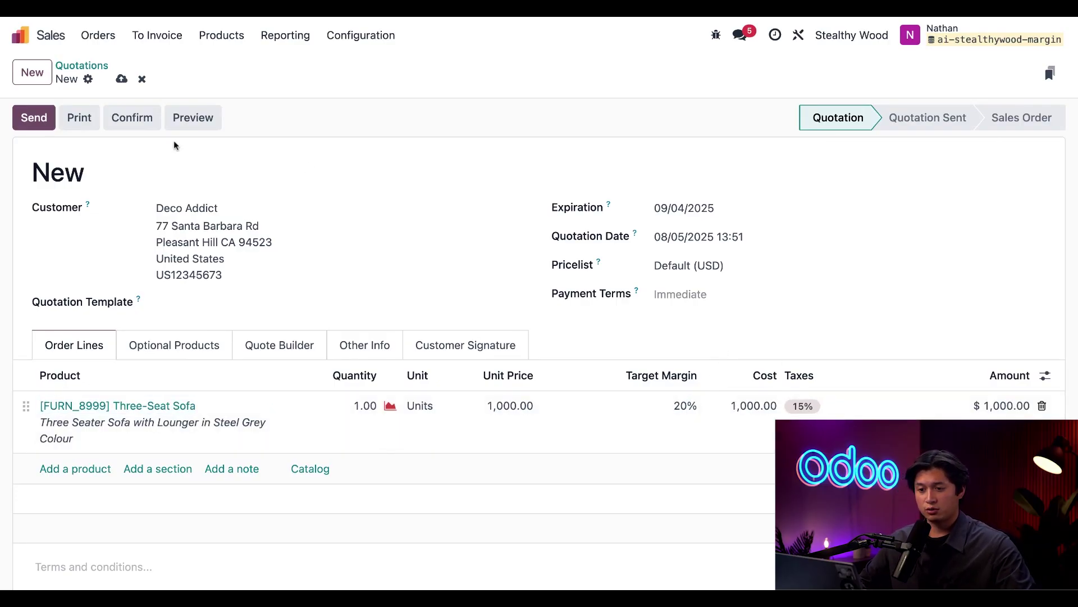
{"action": "left_click", "coordinate": [120, 80]}
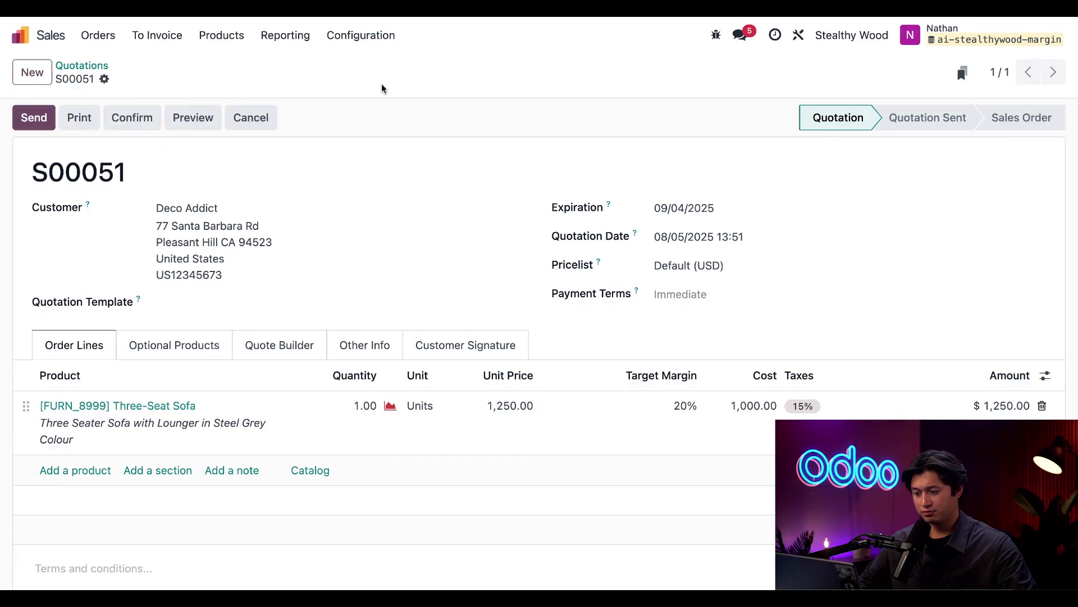